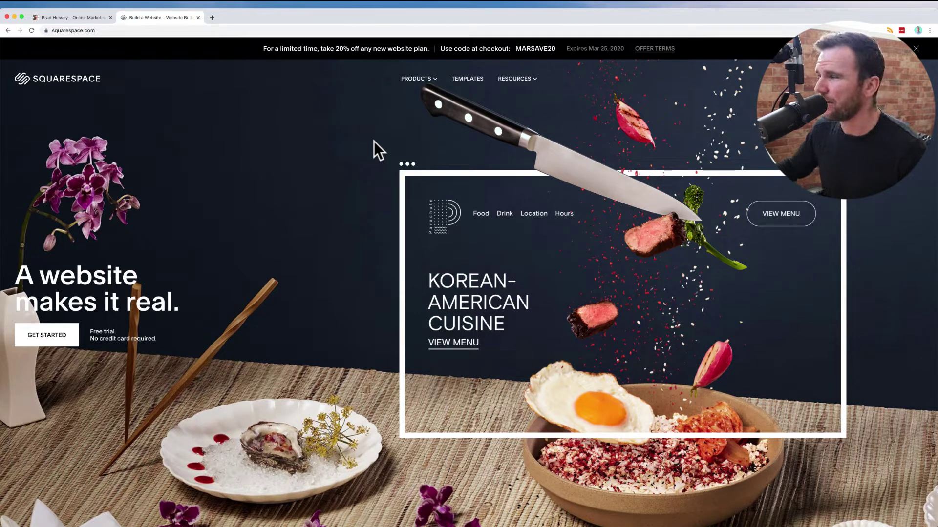
# Scroll the Squarespace homepage down to the footer's Products, Customers, Company and Follow links
pyautogui.scroll(-5, 345, 181)
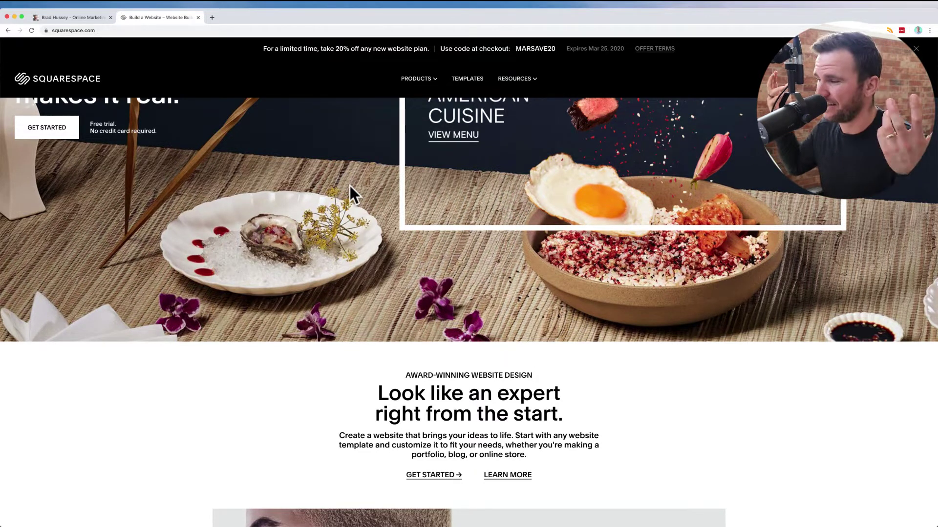
pyautogui.scroll(-10, 380, 289)
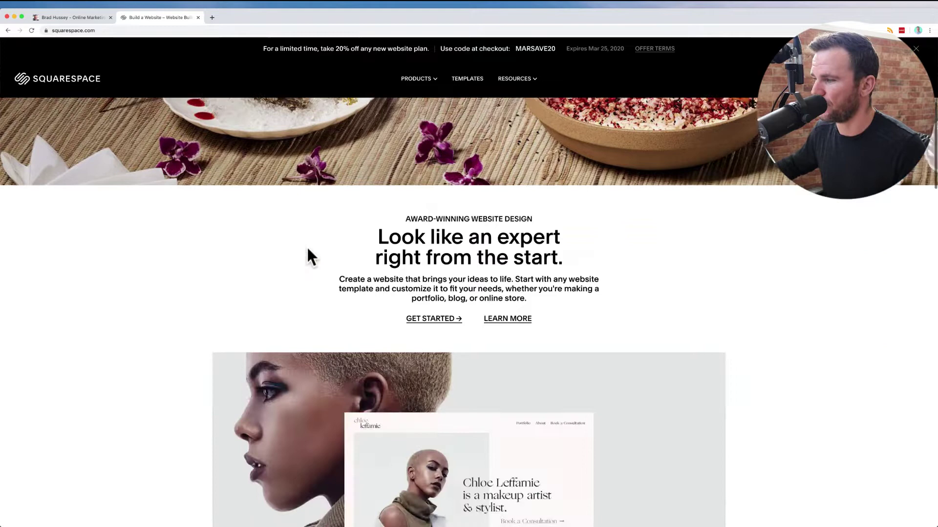
pyautogui.scroll(-15, 321, 230)
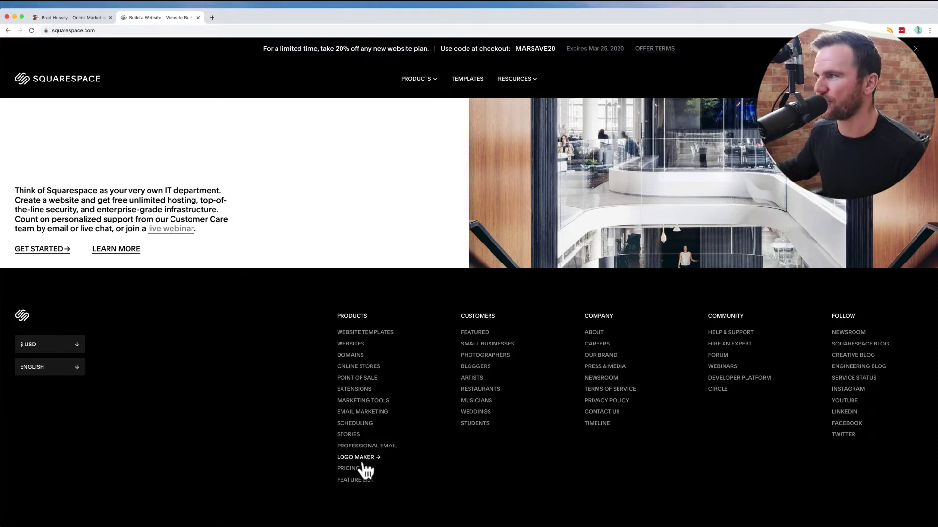
# Open the Pricing page and compare monthly versus annual prices, starting from Personal's $12
pyautogui.click(355, 471)
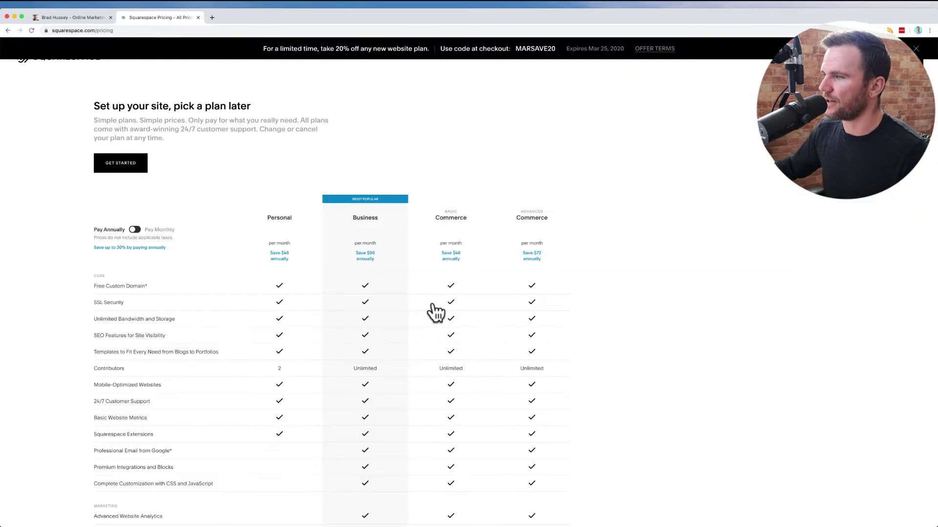
pyautogui.scroll(-2, 383, 282)
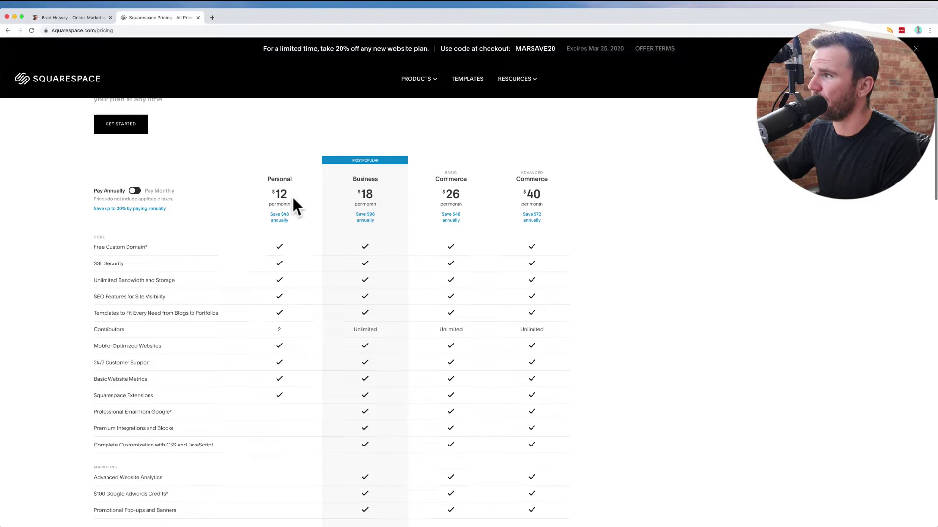
pyautogui.scroll(-1, 291, 195)
pyautogui.scroll(-1, 298, 188)
pyautogui.moveTo(272, 168); pyautogui.dragTo(297, 178)
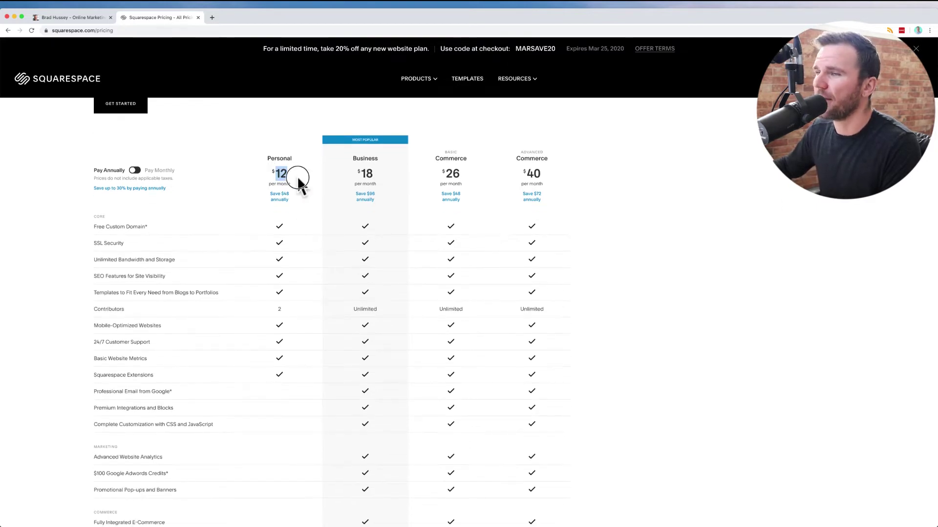
pyautogui.click(134, 171)
pyautogui.click(135, 171)
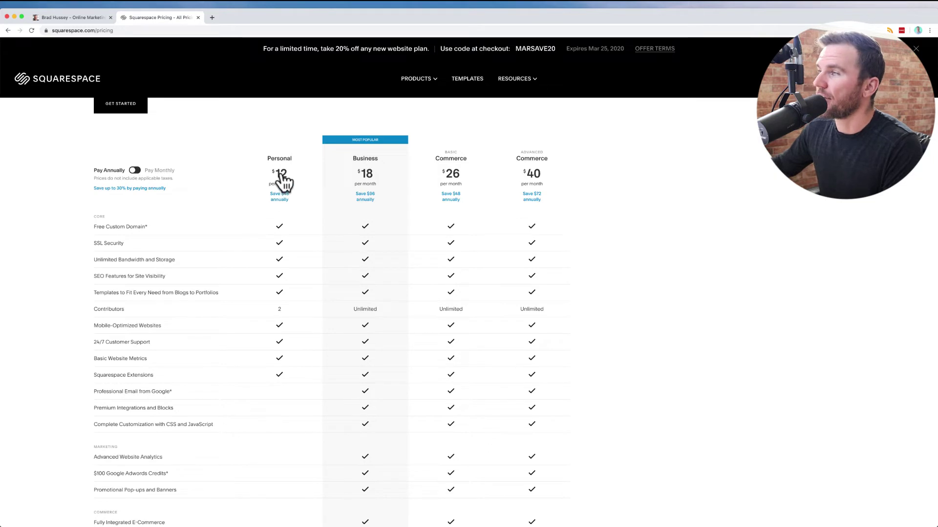
# Highlight the MARSAVE20 promo code, then scroll through the plan feature comparison table
pyautogui.scroll(-3, 330, 201)
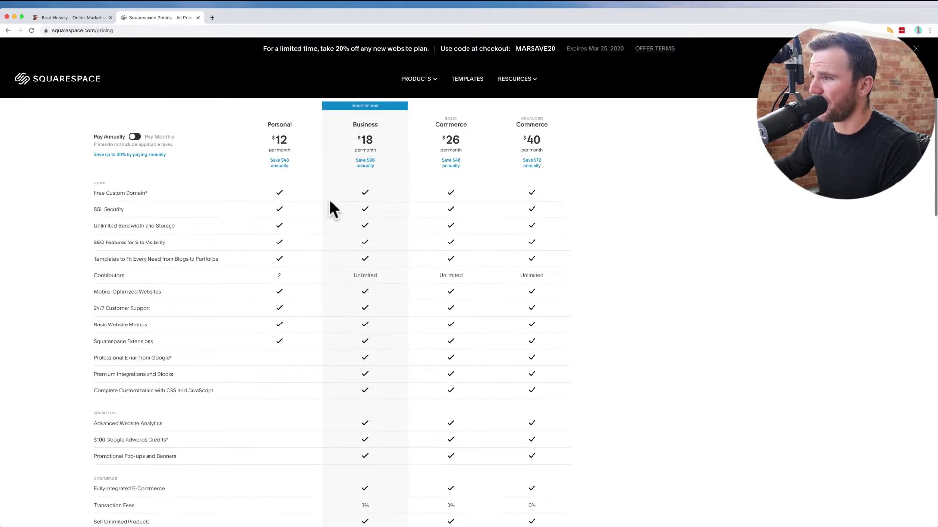
pyautogui.scroll(2, 280, 156)
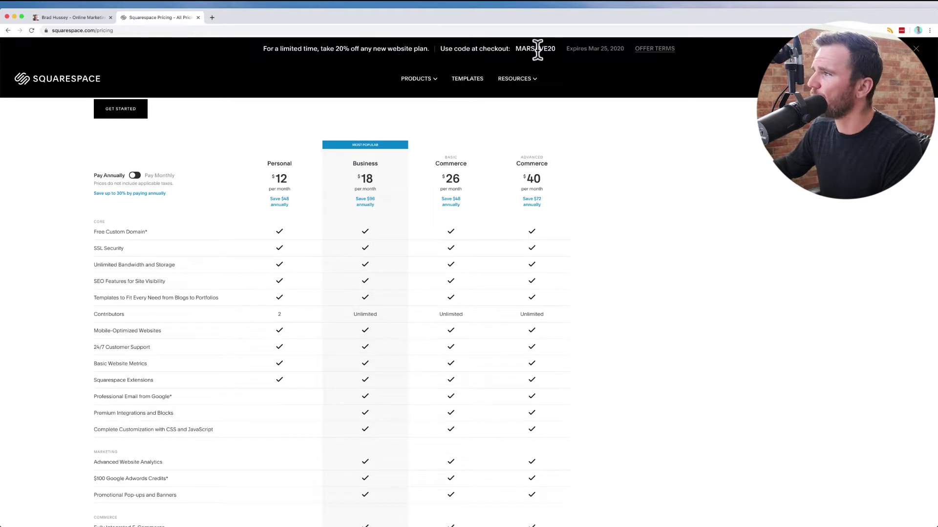
pyautogui.moveTo(556, 49); pyautogui.dragTo(515, 49)
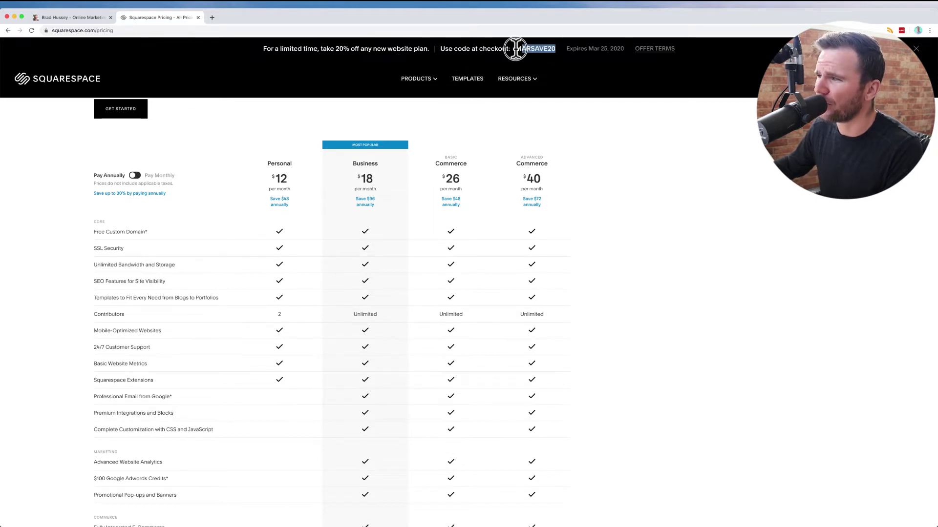
pyautogui.click(515, 49)
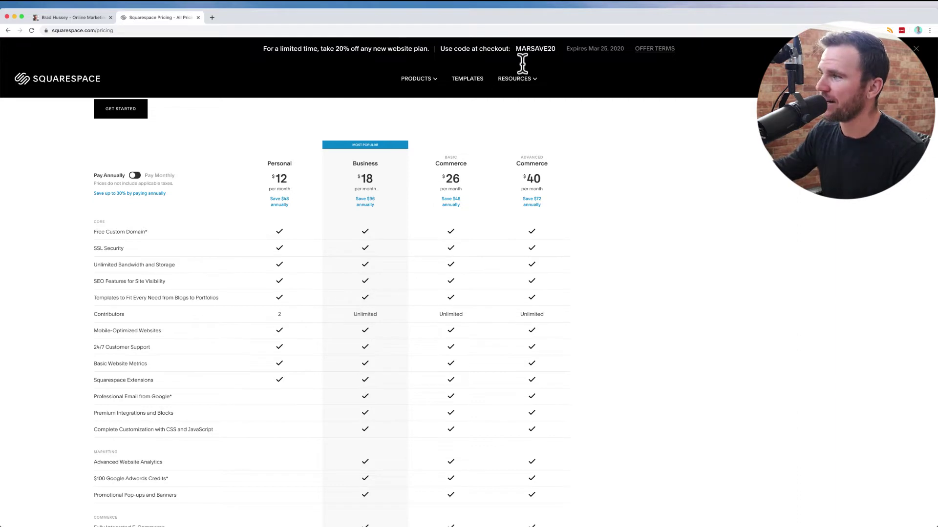
pyautogui.scroll(5, 534, 46)
pyautogui.scroll(-5, 481, 217)
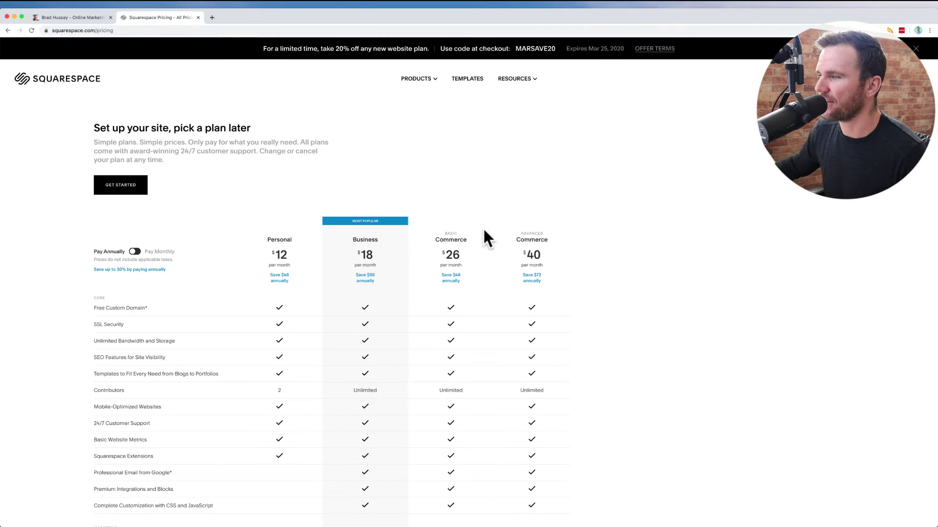
pyautogui.scroll(-2, 642, 280)
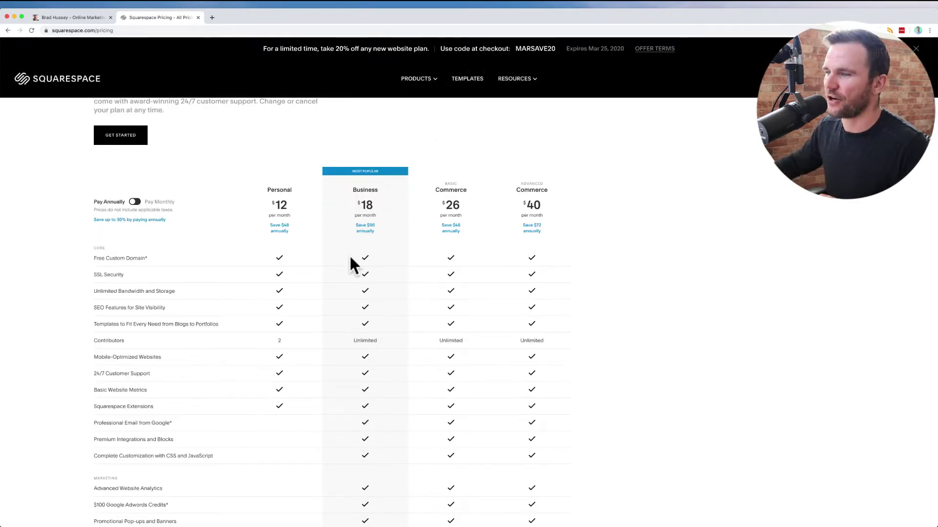
pyautogui.scroll(-2, 122, 263)
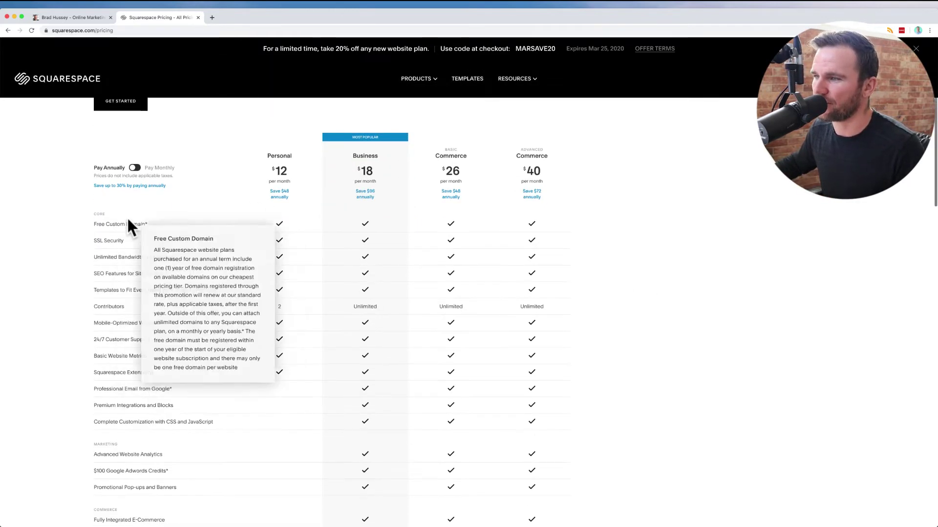
pyautogui.moveTo(105, 219)
pyautogui.scroll(-2, 54, 219)
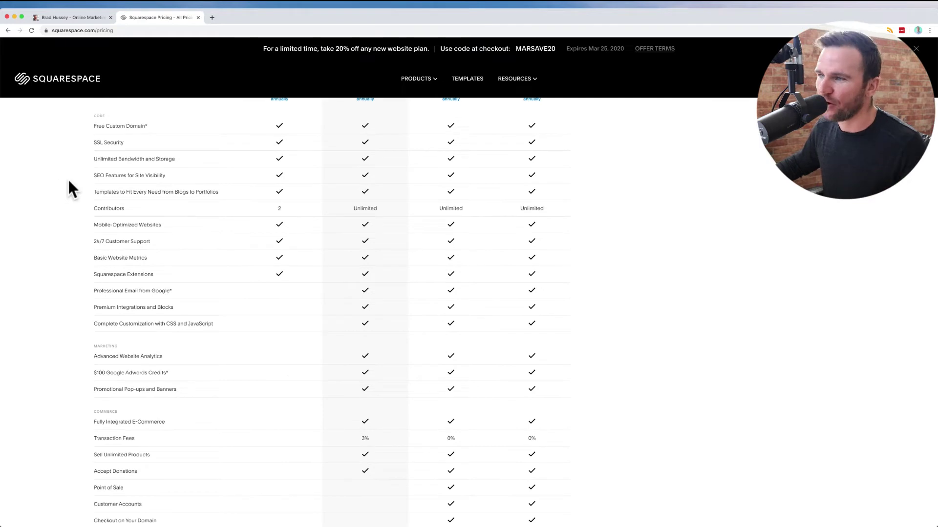
pyautogui.moveTo(131, 179)
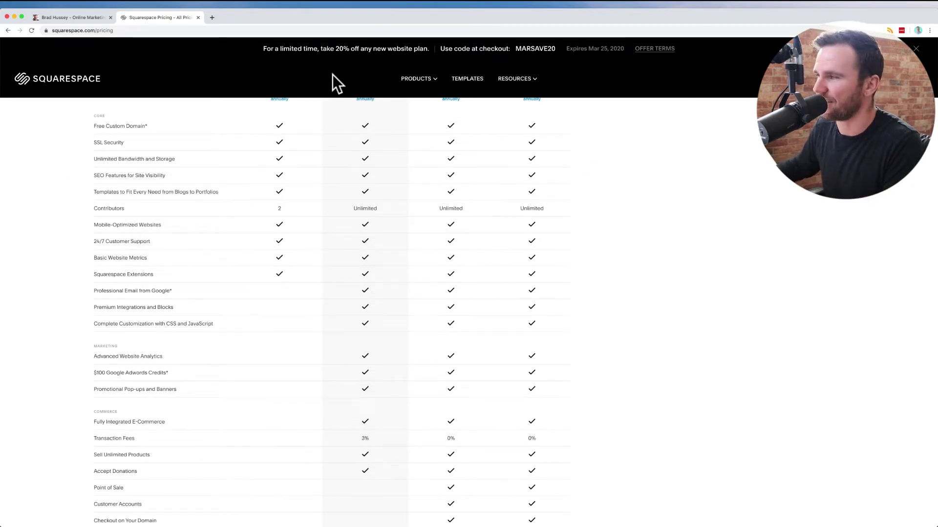
pyautogui.scroll(-4, 605, 236)
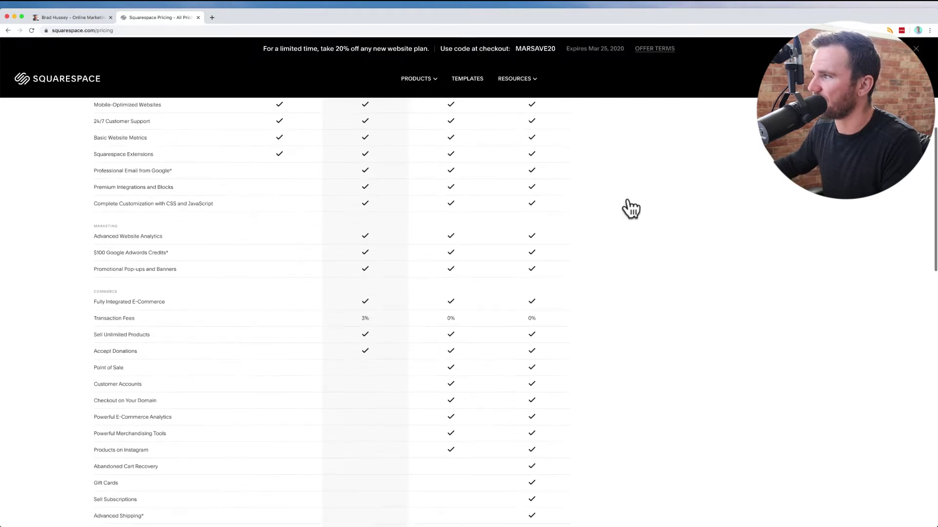
# Open the Templates questionnaire and choose Consulting as the site topic
pyautogui.click(473, 83)
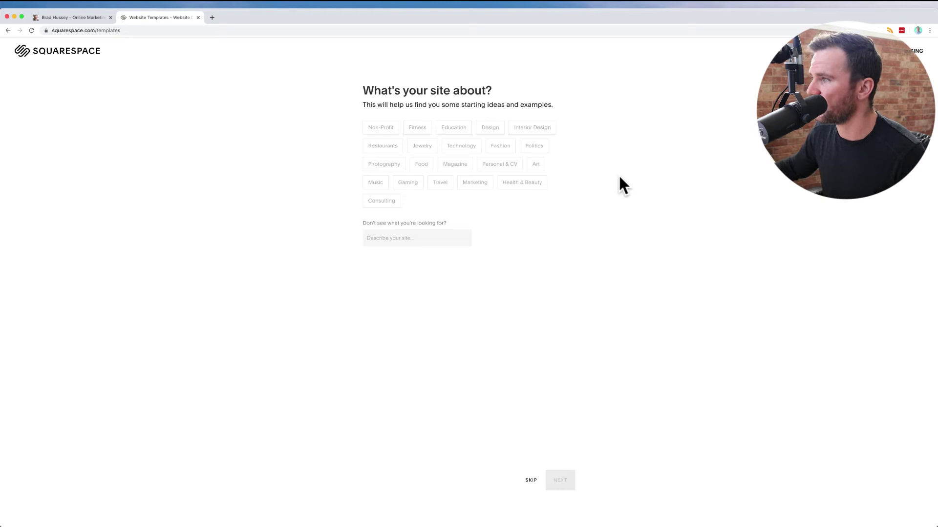
pyautogui.click(376, 202)
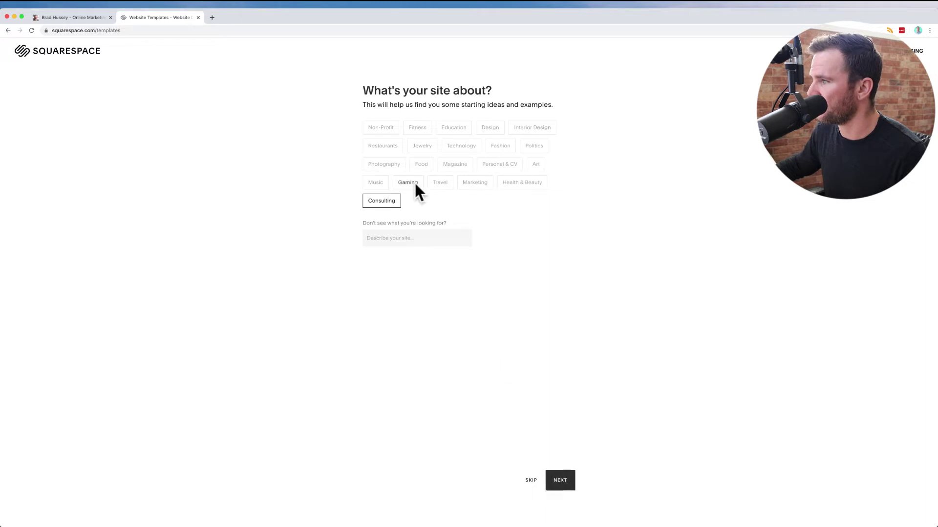
pyautogui.click(564, 482)
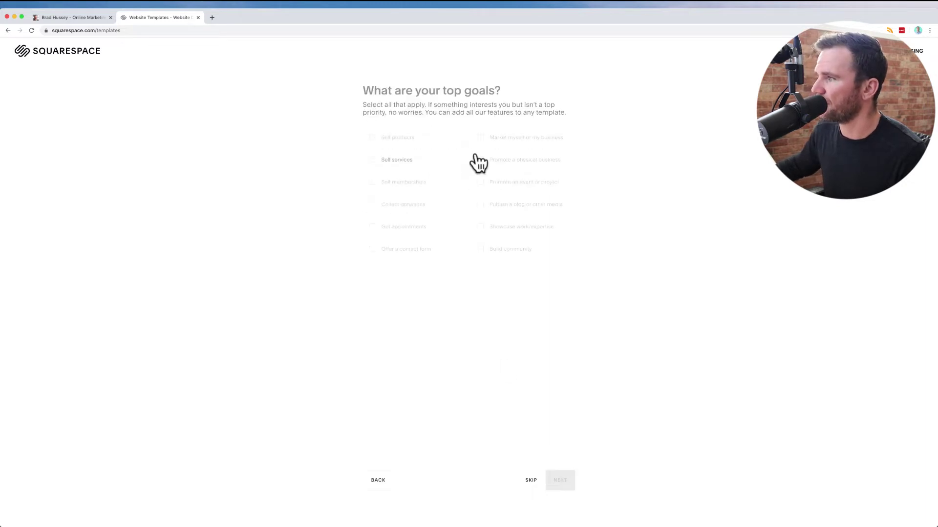
# Select Sell products and Sell services as goals, and Growing an existing business as the stage
pyautogui.click(400, 141)
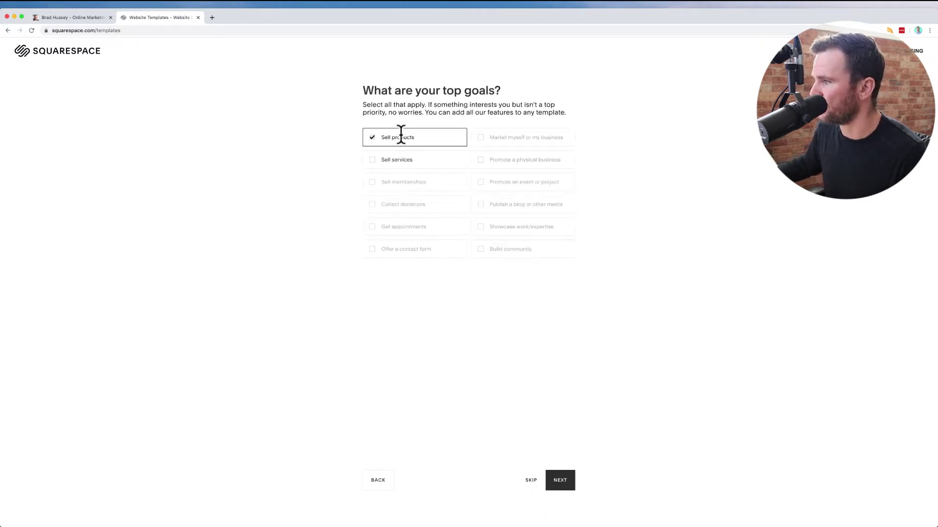
pyautogui.click(399, 159)
pyautogui.click(564, 484)
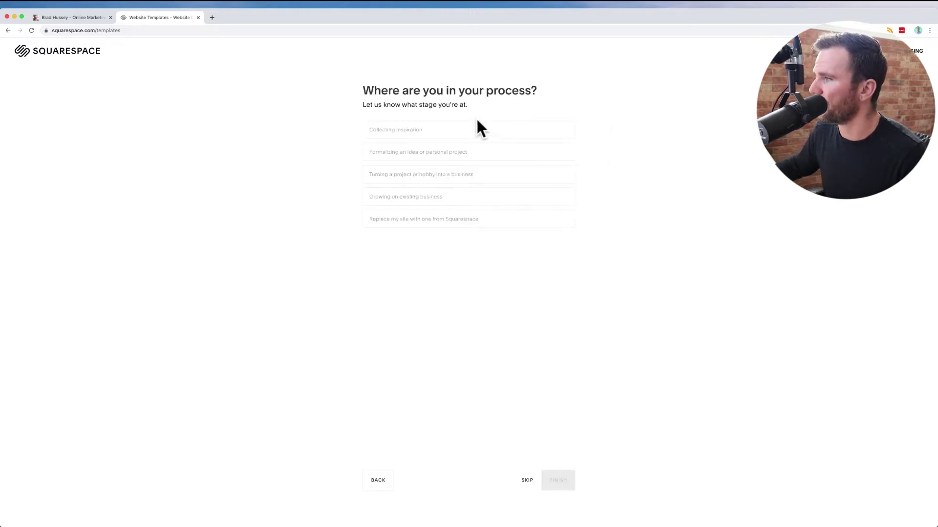
pyautogui.click(475, 218)
pyautogui.click(477, 198)
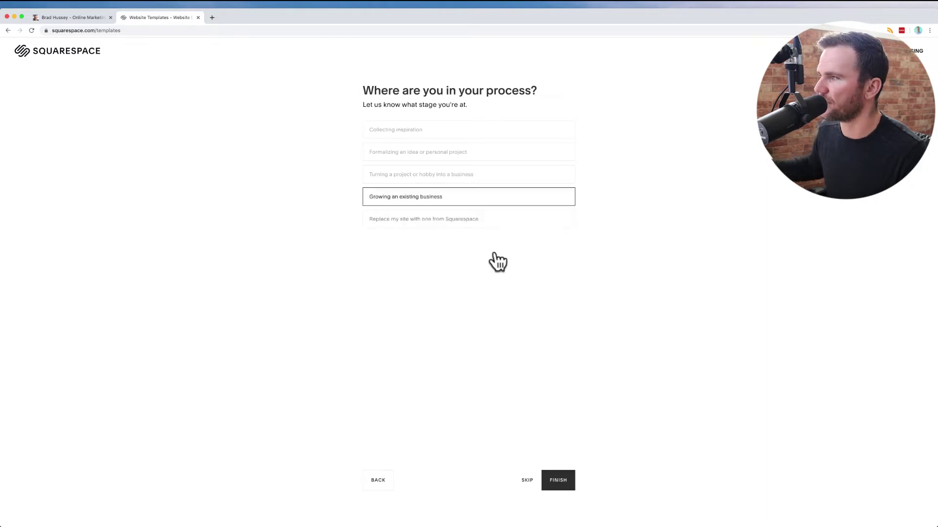
pyautogui.click(567, 481)
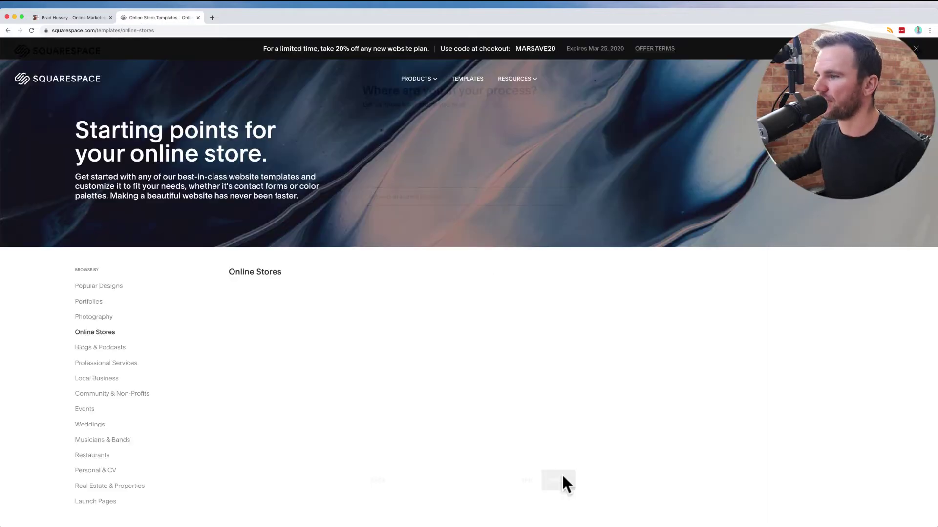
# Browse the Online Stores templates, then switch to the Local Business category
pyautogui.scroll(-10, 324, 215)
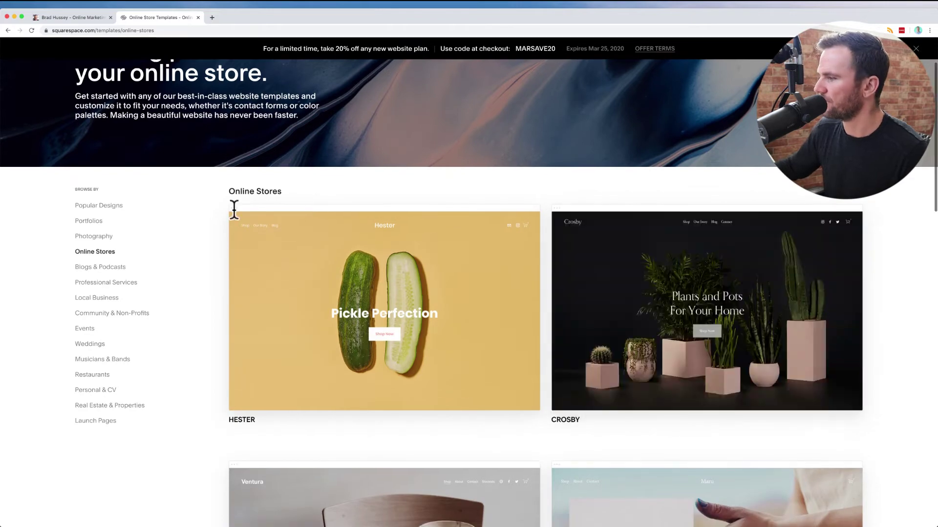
pyautogui.scroll(-9, 736, 230)
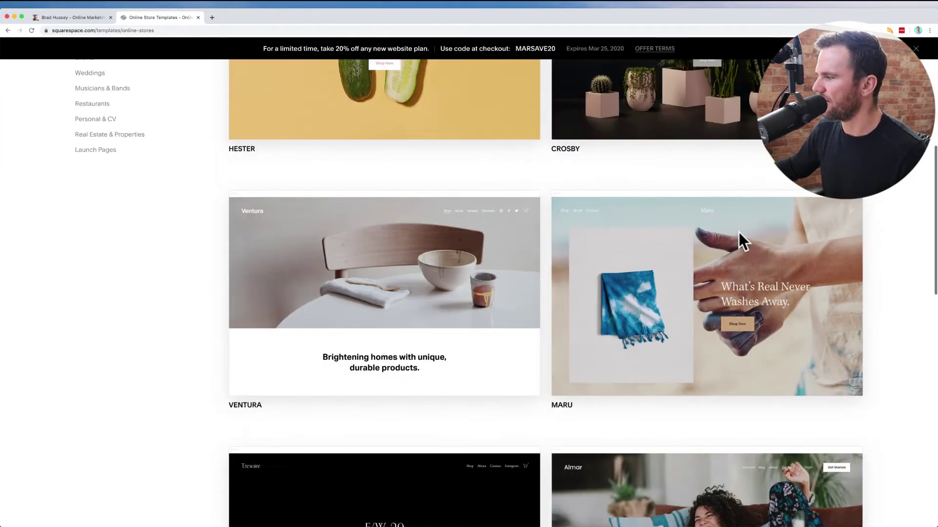
pyautogui.scroll(-5, 739, 230)
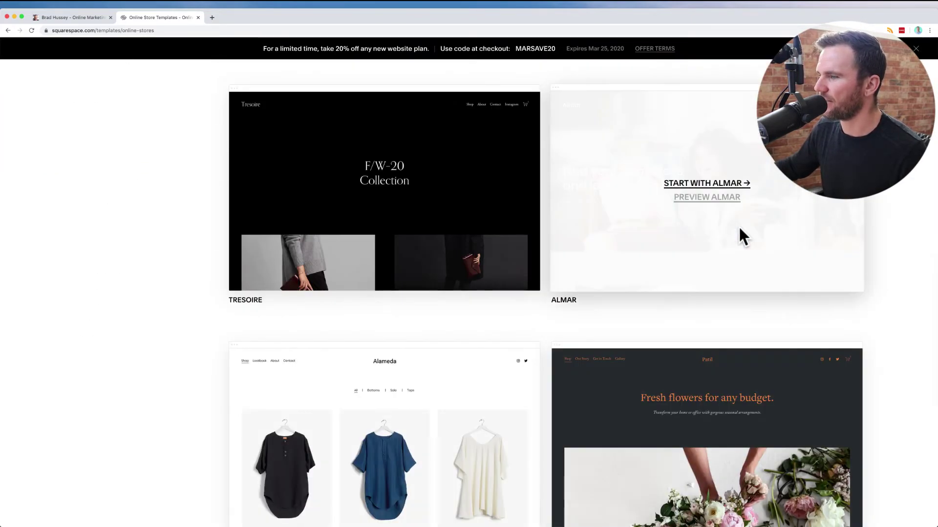
pyautogui.scroll(-7, 738, 229)
pyautogui.scroll(20, 374, 278)
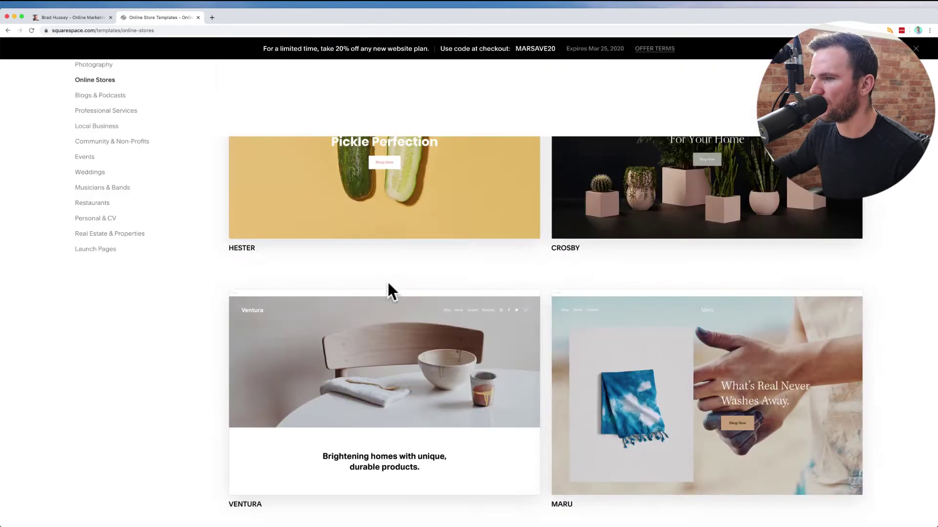
pyautogui.scroll(-2, 165, 313)
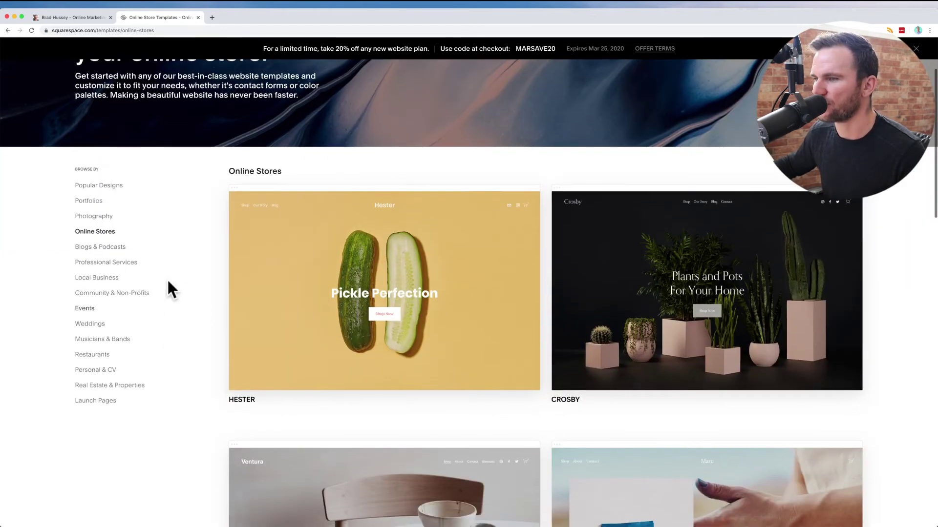
pyautogui.click(107, 279)
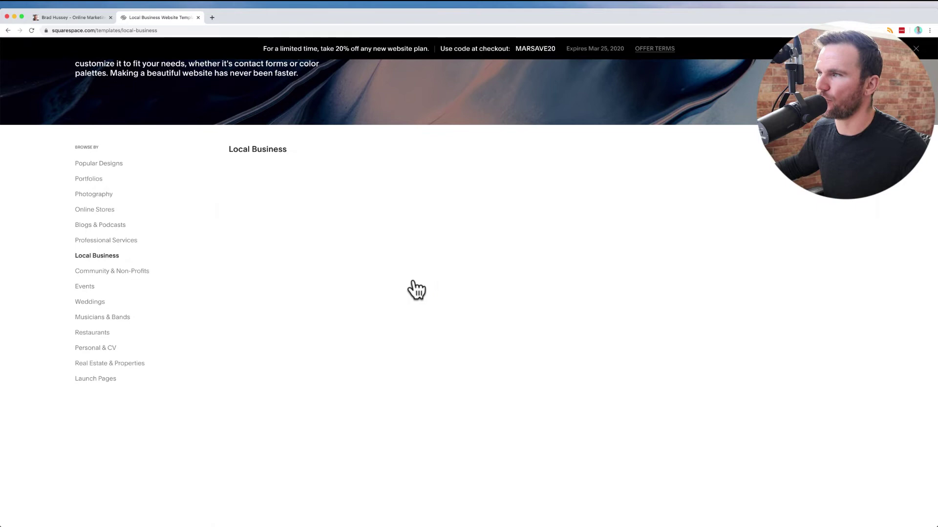
# Bring up the Colima template's start and preview options
pyautogui.moveTo(415, 279)
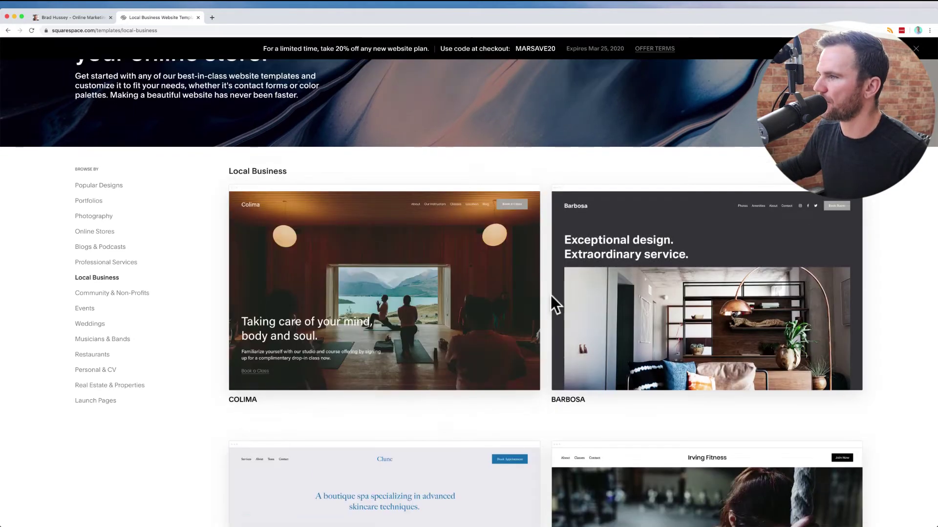
pyautogui.scroll(-1, 550, 294)
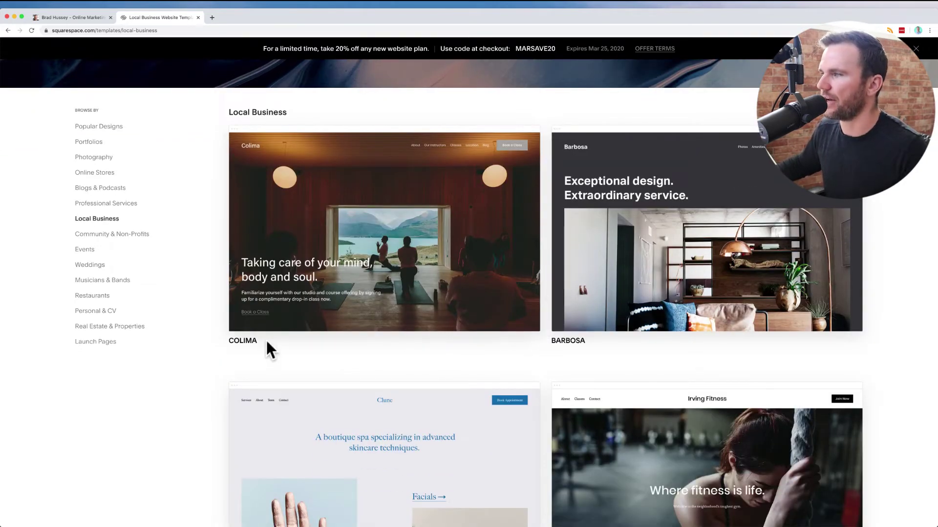
pyautogui.scroll(-1, 341, 273)
pyautogui.click(376, 237)
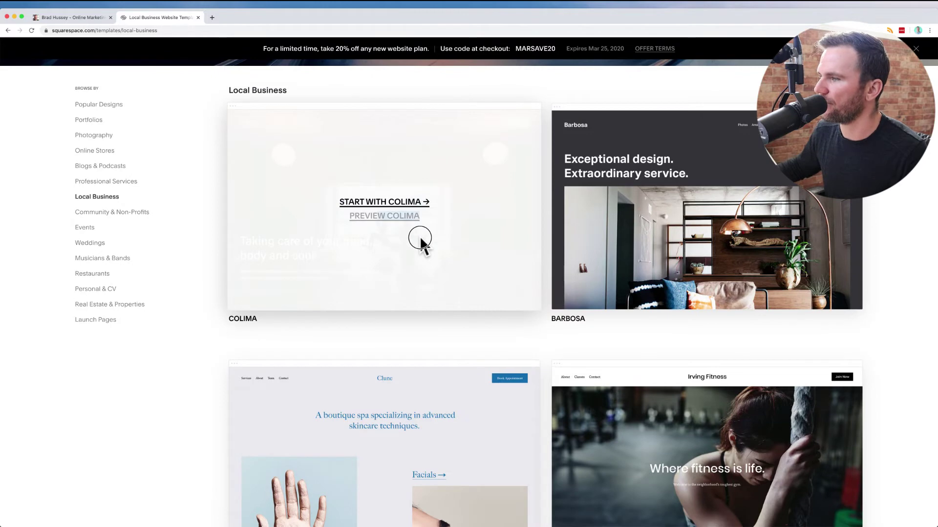
# Preview the Colima template and scroll through its home page
pyautogui.click(400, 216)
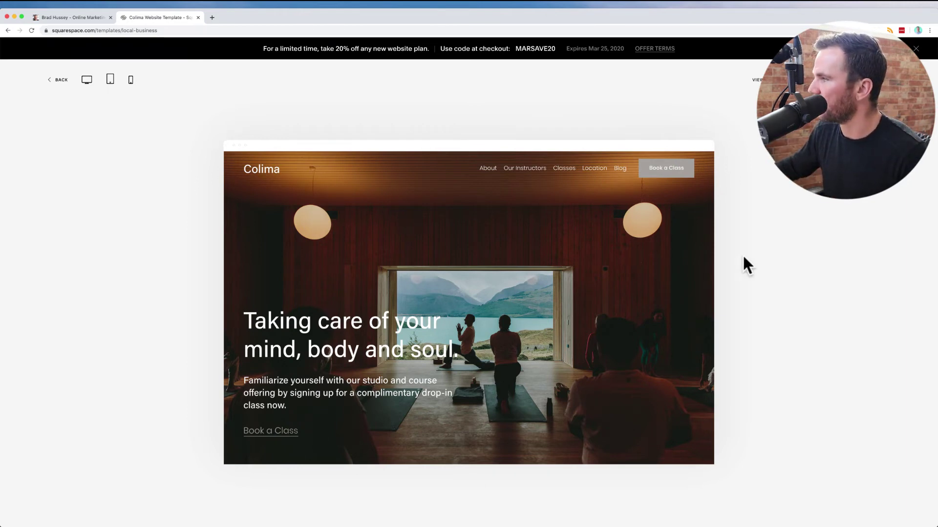
pyautogui.scroll(-2, 611, 219)
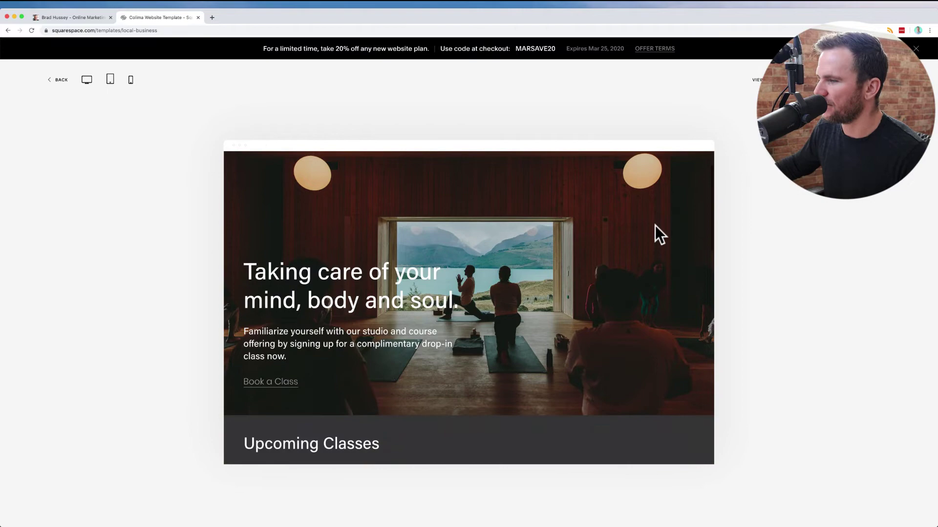
pyautogui.scroll(-5, 635, 240)
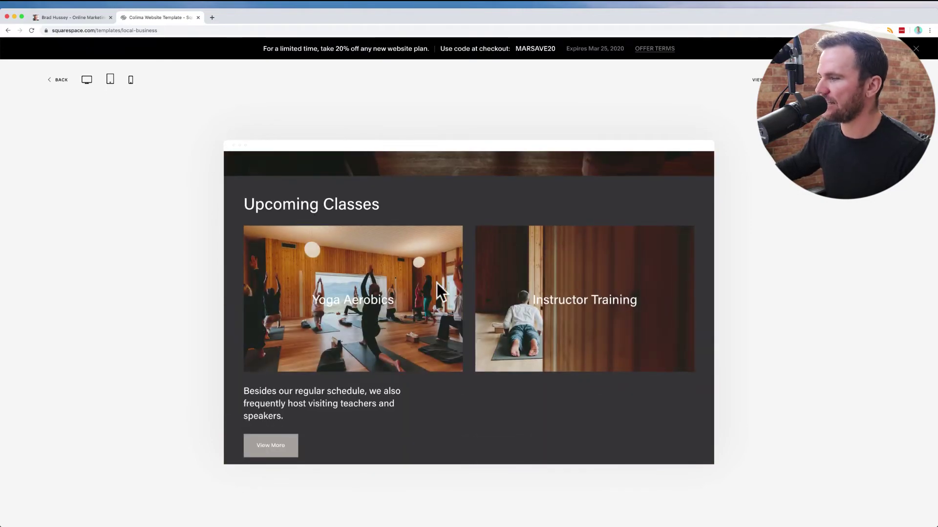
pyautogui.scroll(-10, 624, 322)
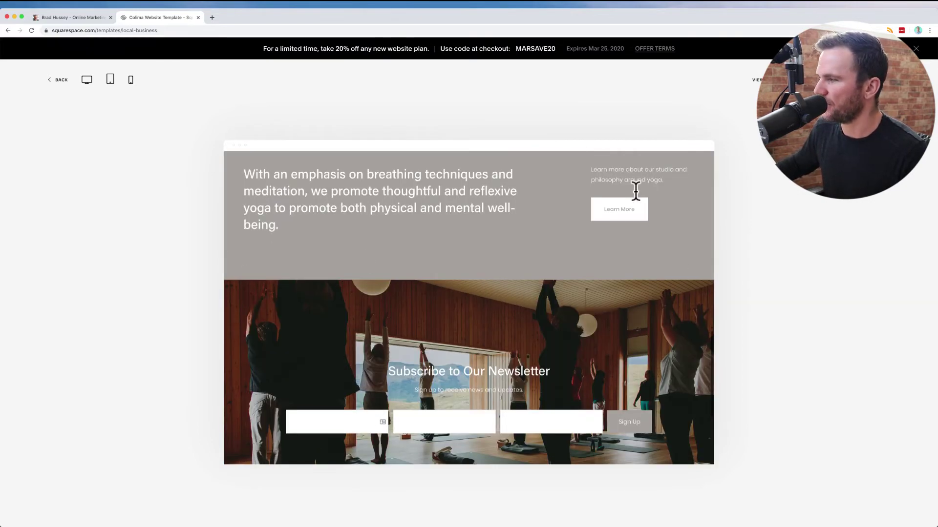
pyautogui.scroll(-5, 610, 234)
pyautogui.scroll(-2, 556, 315)
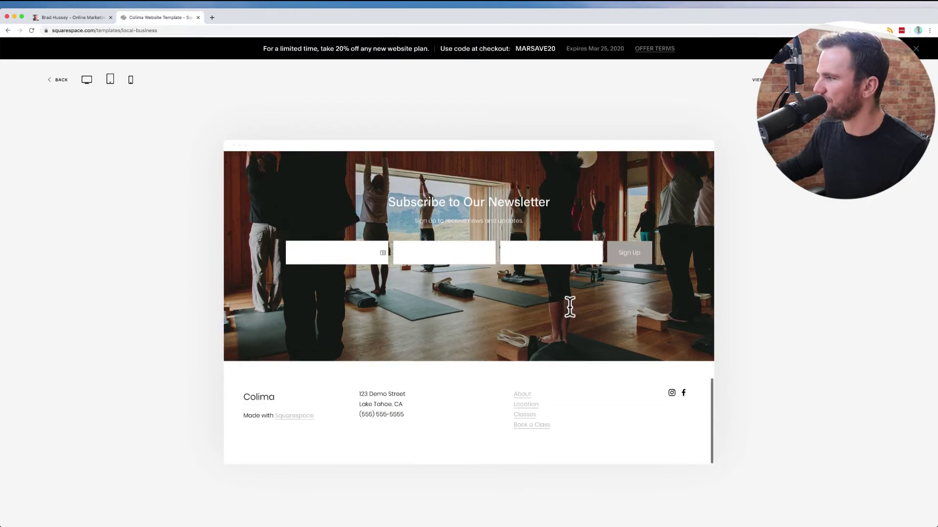
pyautogui.scroll(15, 569, 307)
# View the template's Book a Class scheduling page
pyautogui.click(668, 168)
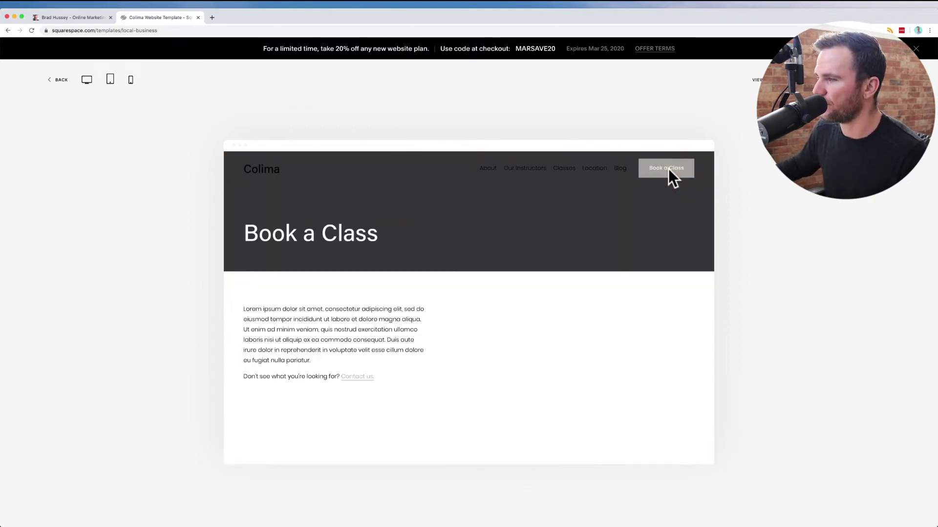
pyautogui.scroll(-4, 391, 352)
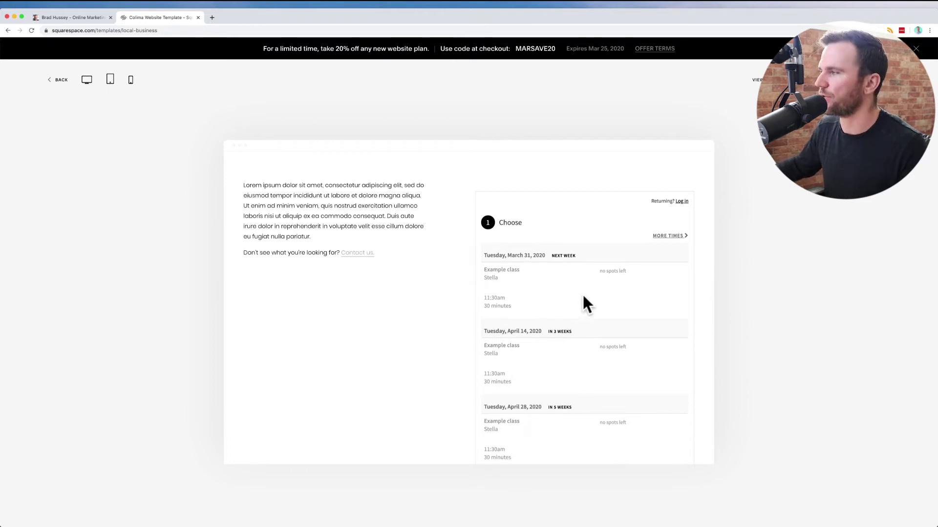
pyautogui.scroll(3, 583, 303)
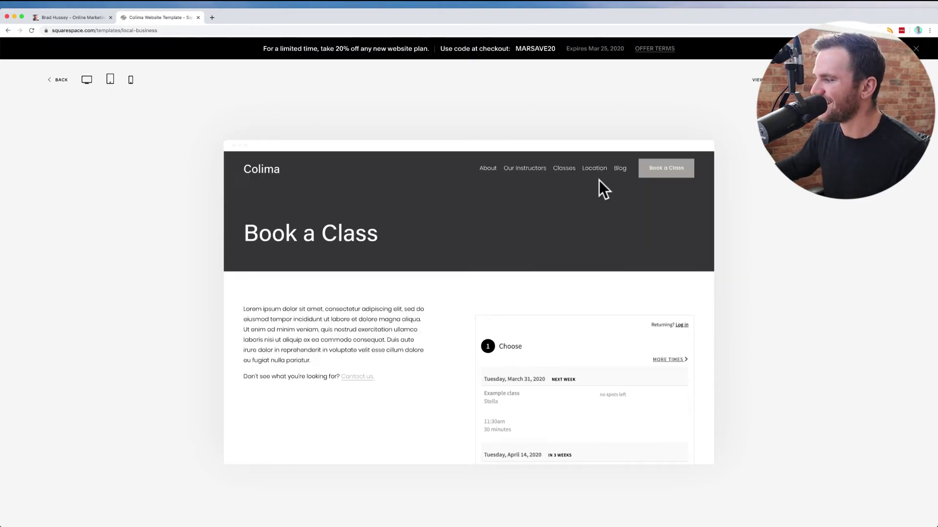
pyautogui.scroll(-1, 548, 358)
# View the template's Our Classes page and return to its top
pyautogui.click(563, 169)
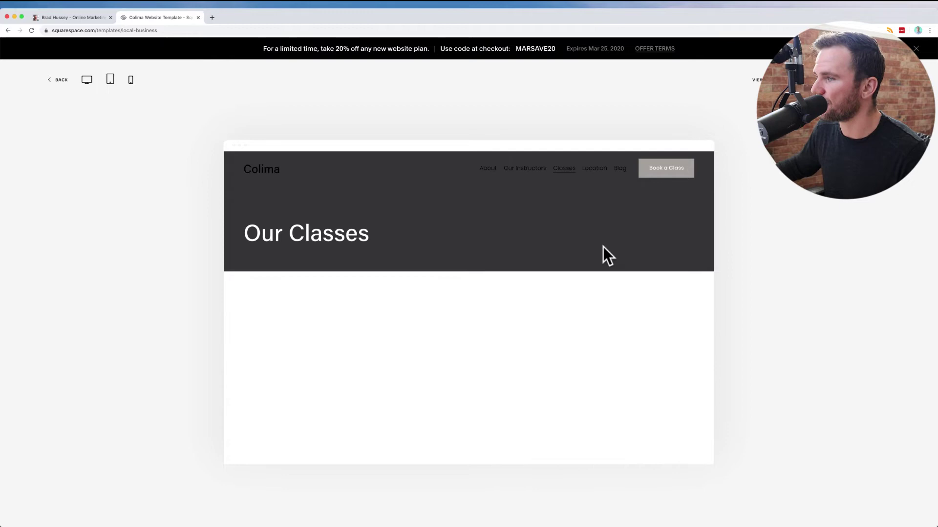
pyautogui.scroll(-5, 583, 293)
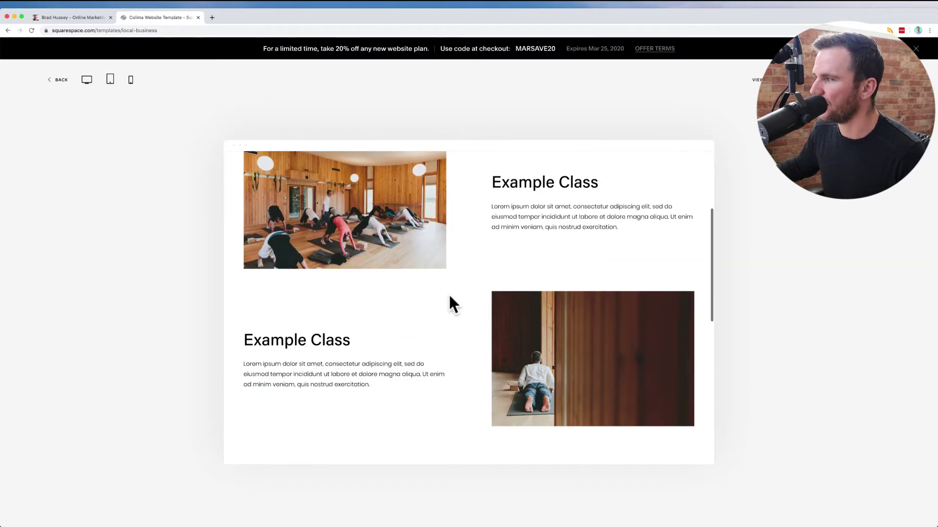
pyautogui.scroll(-8, 449, 296)
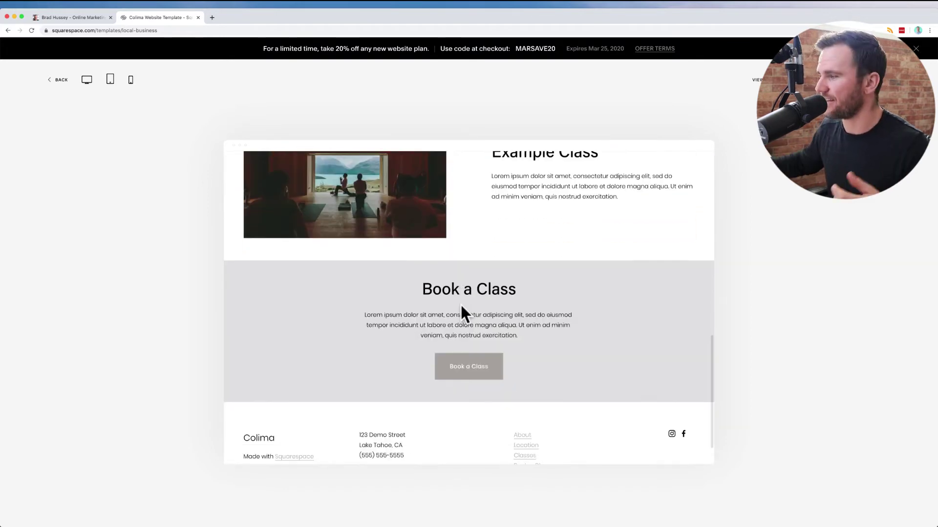
pyautogui.click(481, 365)
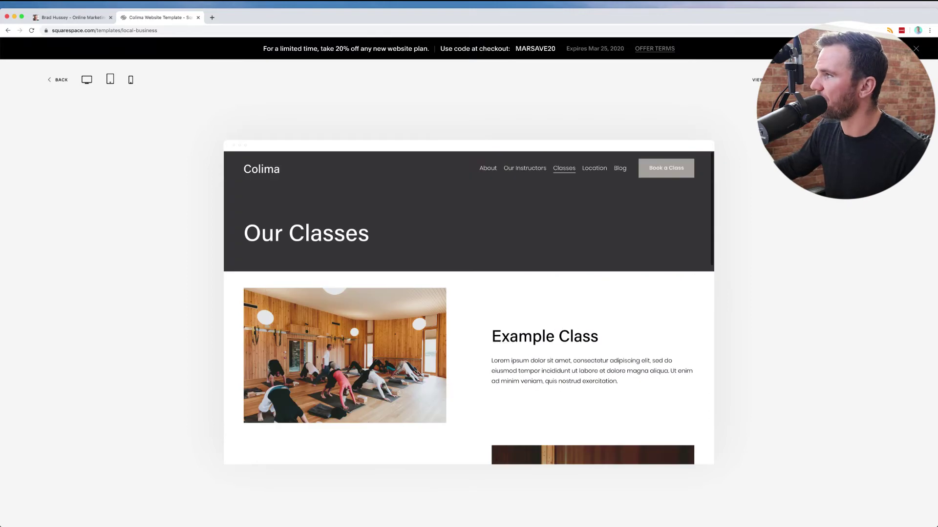
# Switch back to the pages editor and scroll through the consulting site's Home page
pyautogui.click(75, 17)
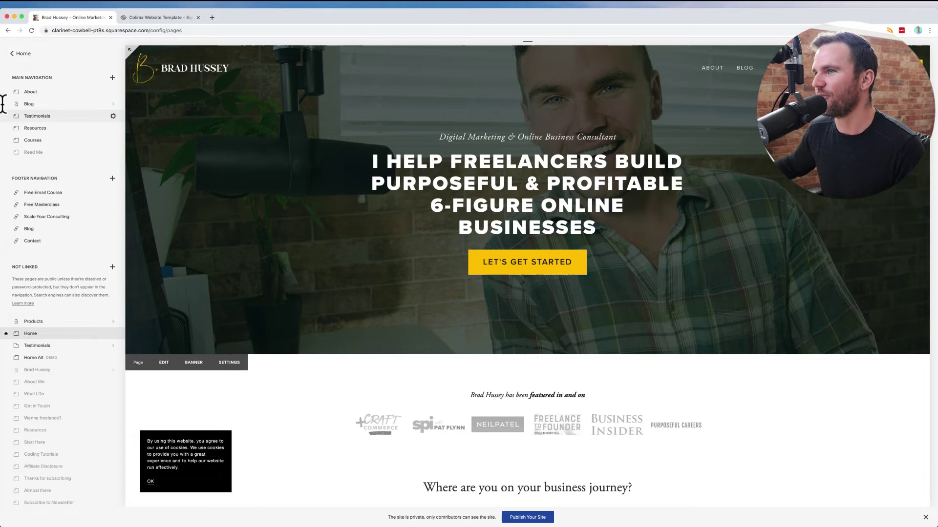
pyautogui.scroll(-1, 56, 116)
pyautogui.scroll(1, 42, 100)
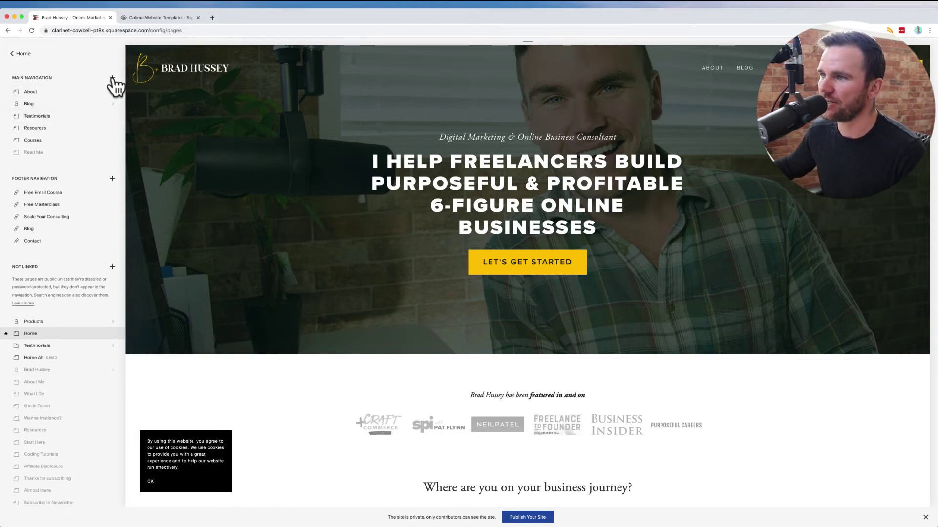
pyautogui.scroll(-3, 54, 190)
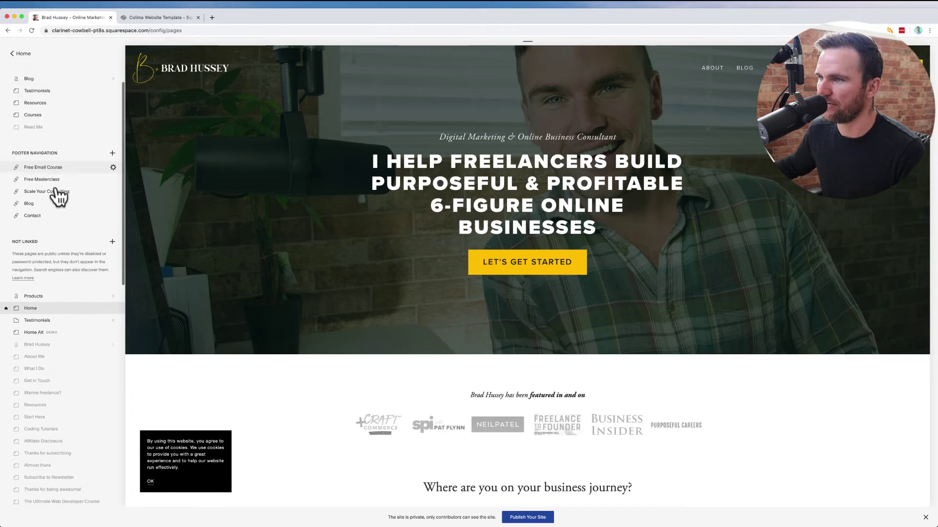
pyautogui.scroll(-15, 389, 262)
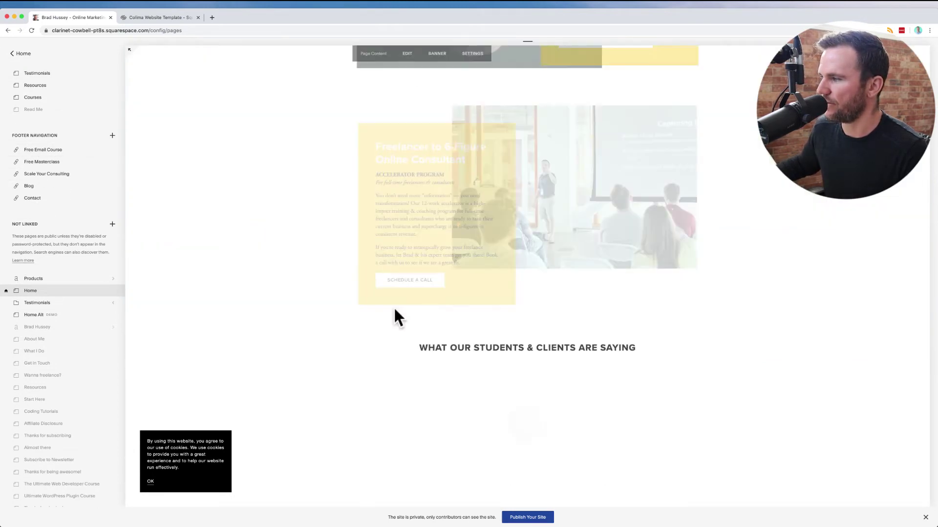
pyautogui.scroll(-3, 403, 317)
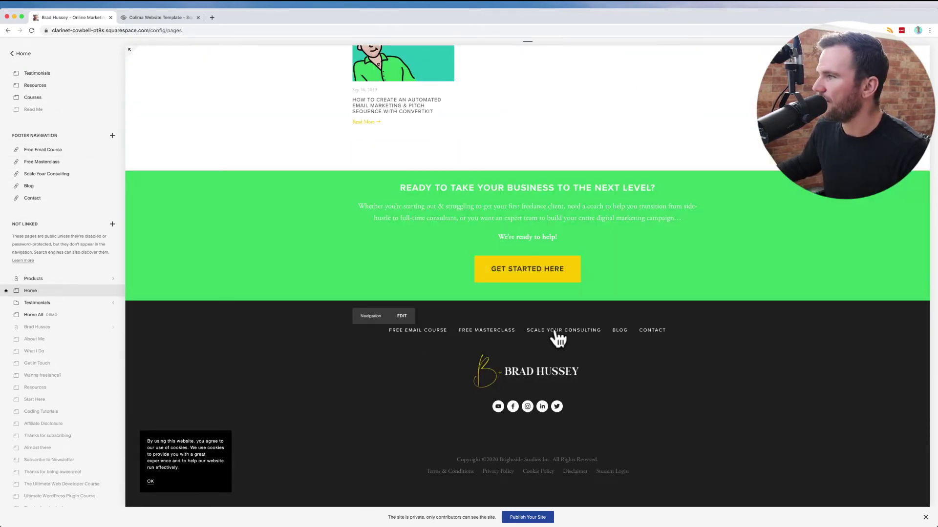
pyautogui.scroll(18, 682, 258)
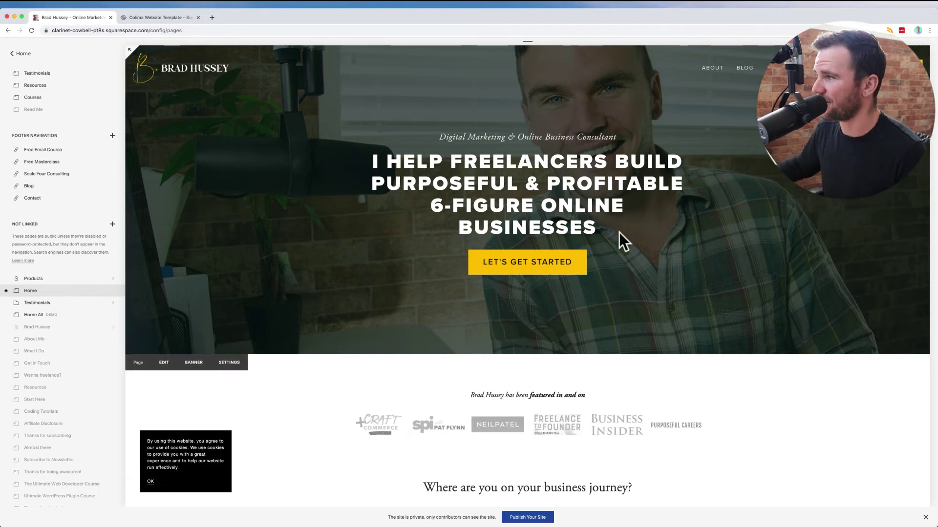
# Scroll the Home page down to its footer, then return to the editor's main menu
pyautogui.scroll(-6, 685, 200)
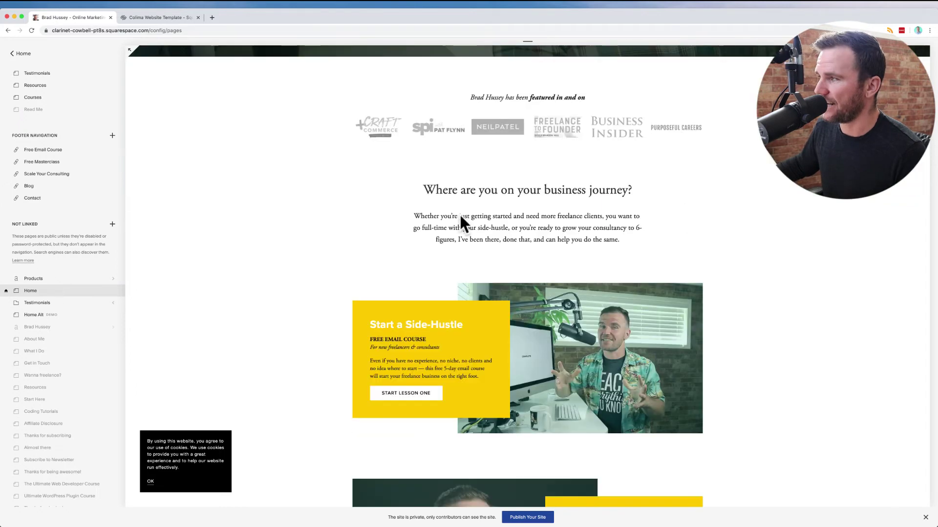
pyautogui.scroll(-2, 545, 215)
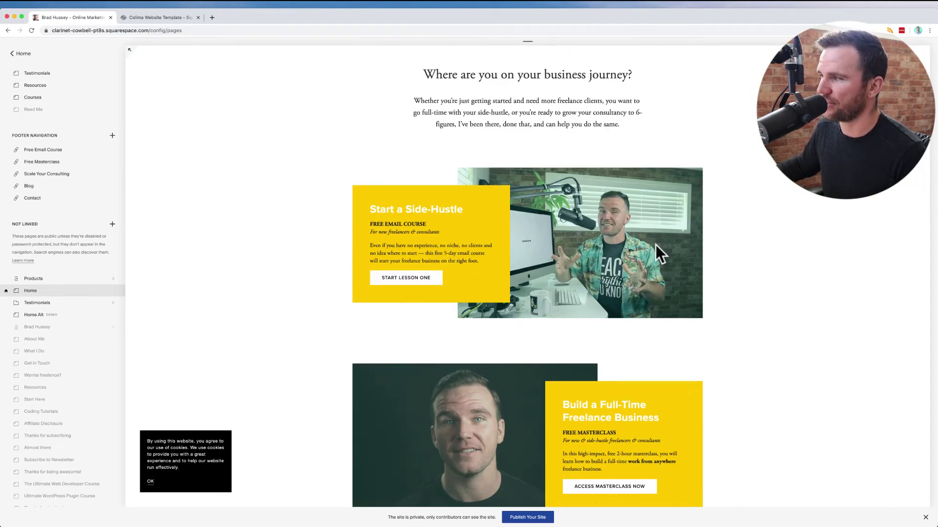
pyautogui.scroll(-10, 656, 244)
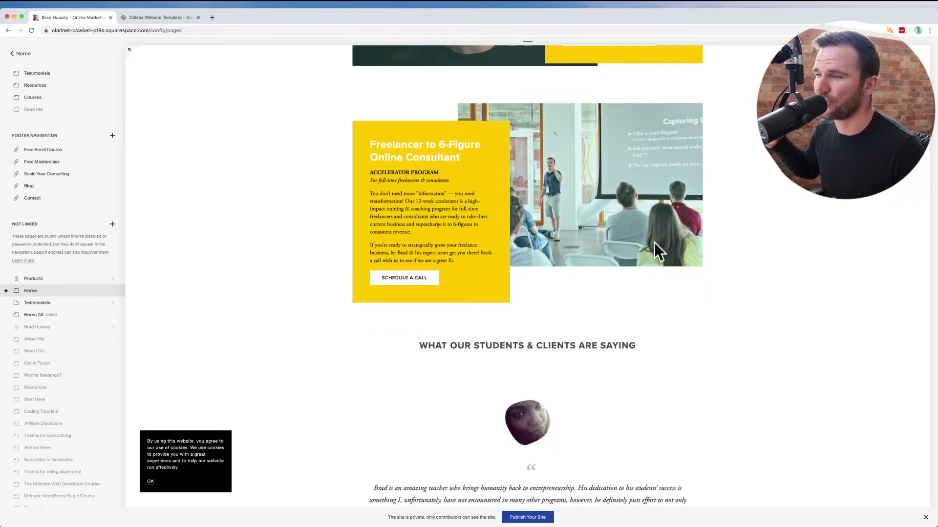
pyautogui.scroll(-2, 655, 242)
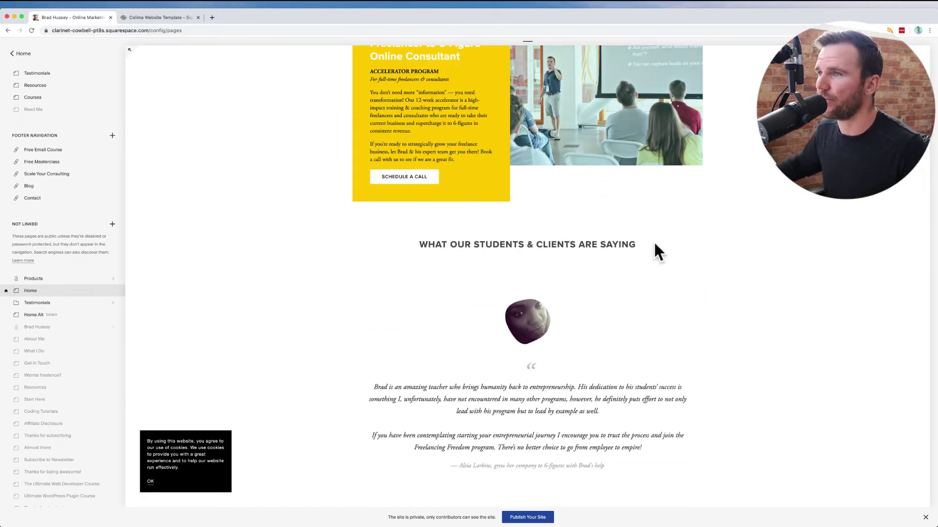
pyautogui.click(24, 52)
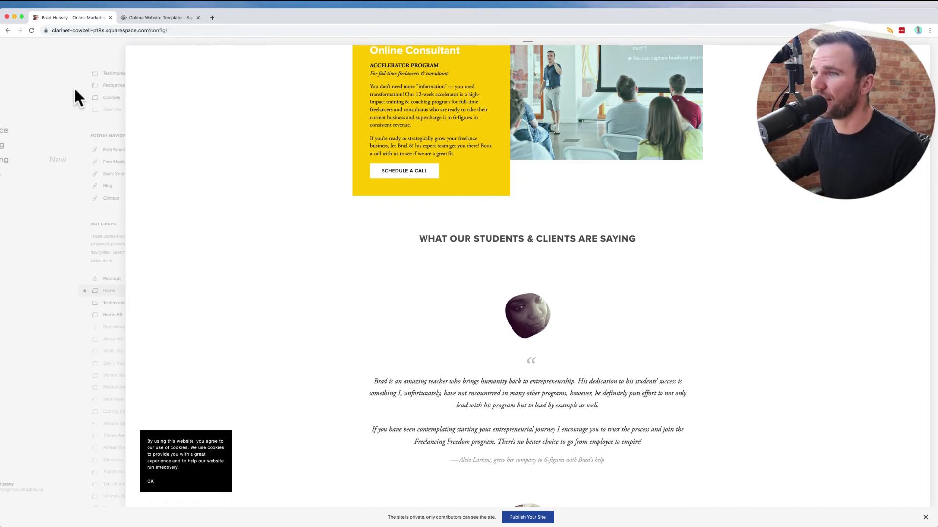
# Glance at the Pages list, then check the Logo & Title settings under Design
pyautogui.click(31, 101)
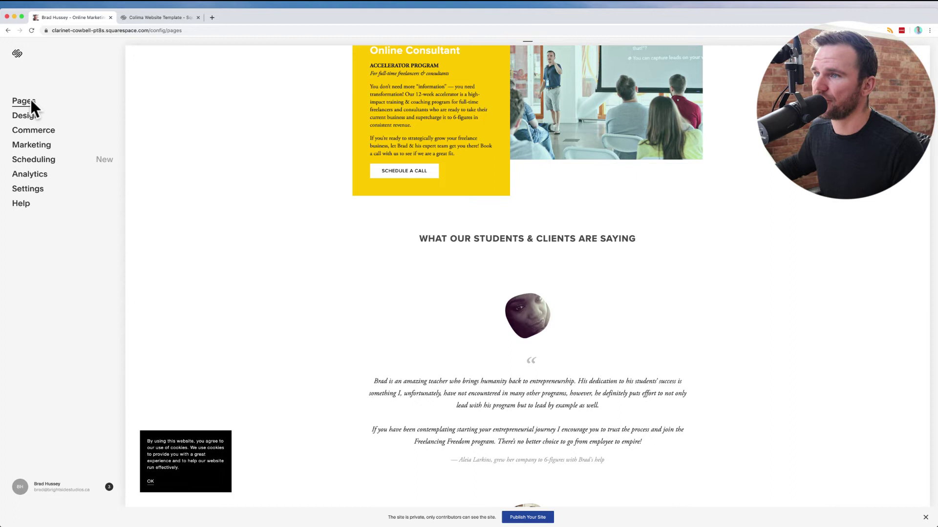
pyautogui.click(15, 54)
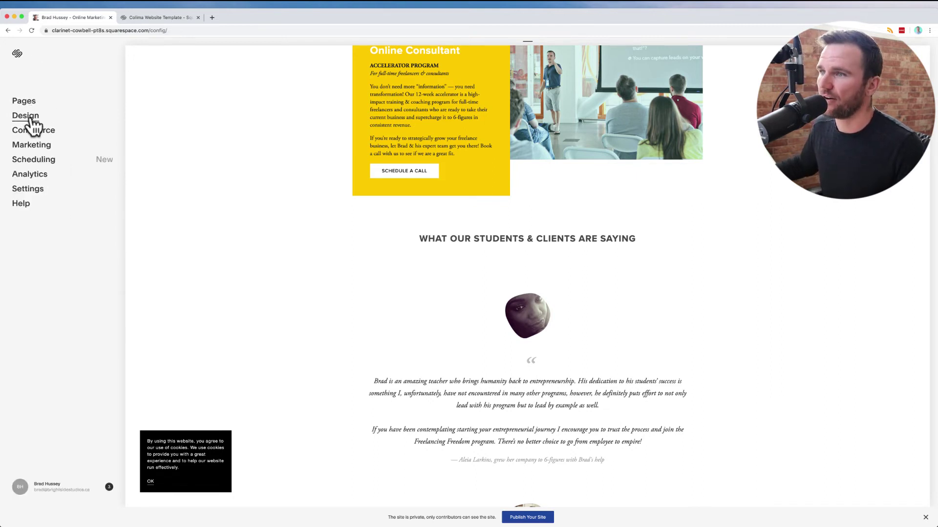
pyautogui.click(30, 118)
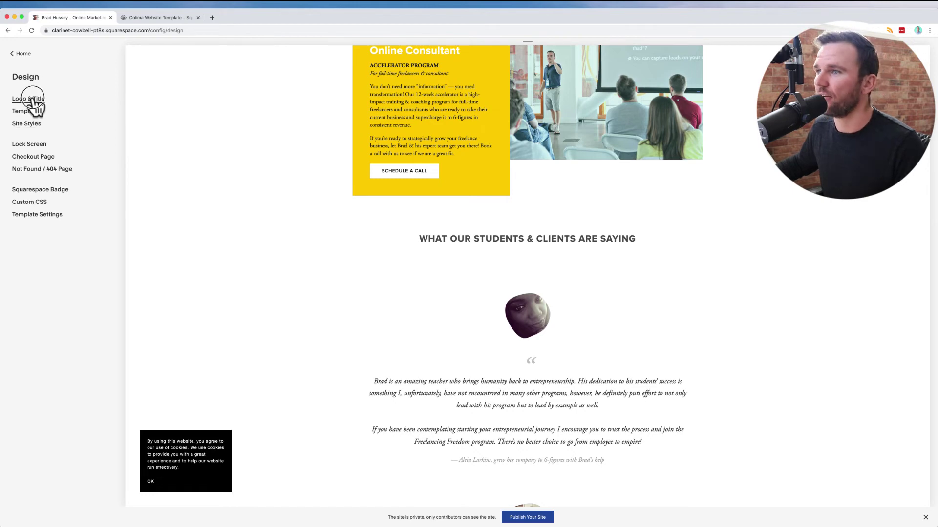
pyautogui.click(29, 99)
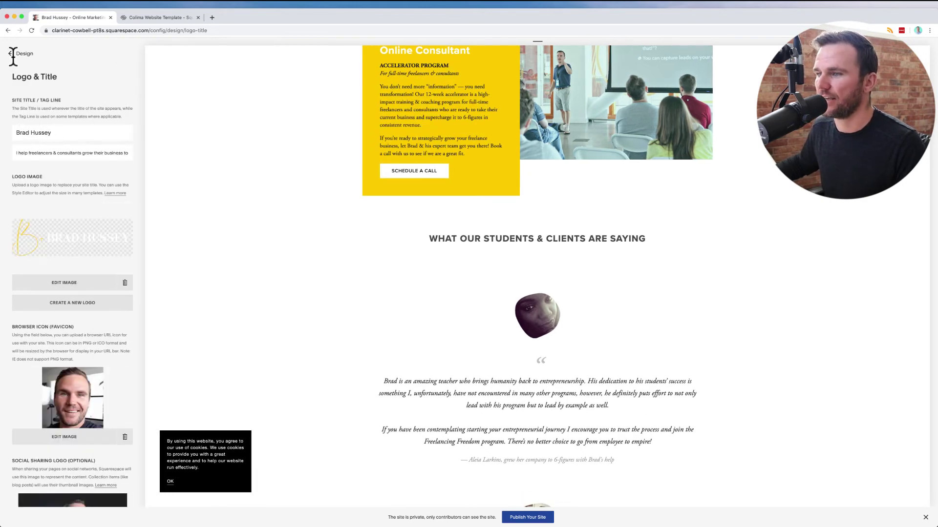
pyautogui.scroll(-3, 108, 239)
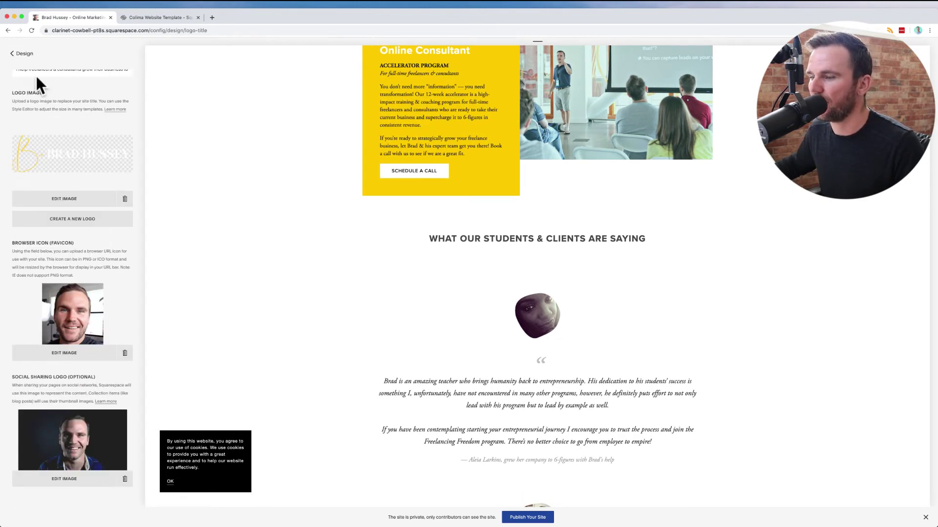
pyautogui.click(20, 55)
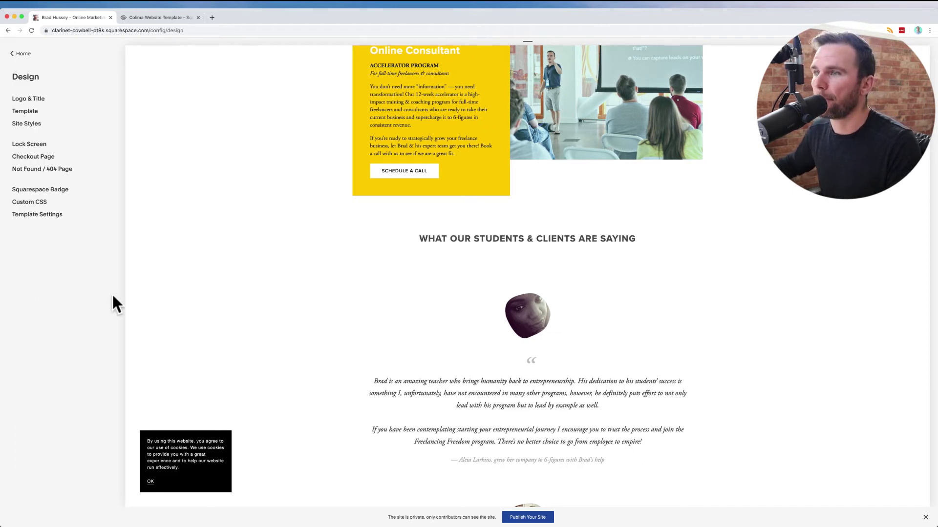
pyautogui.click(31, 127)
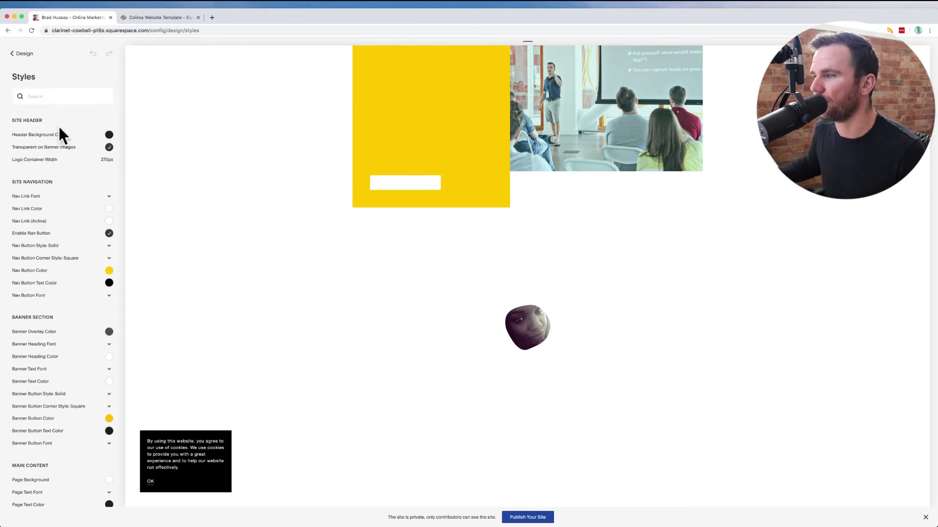
pyautogui.click(26, 54)
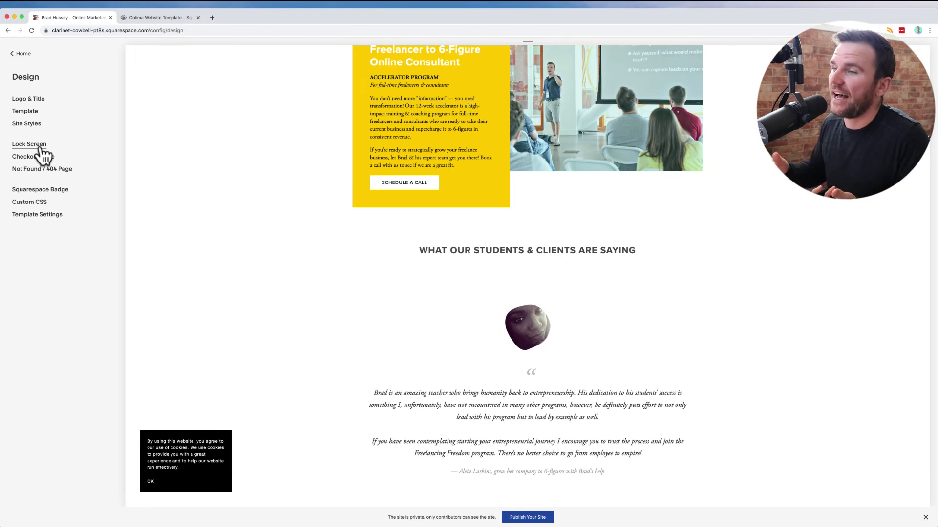
pyautogui.click(42, 149)
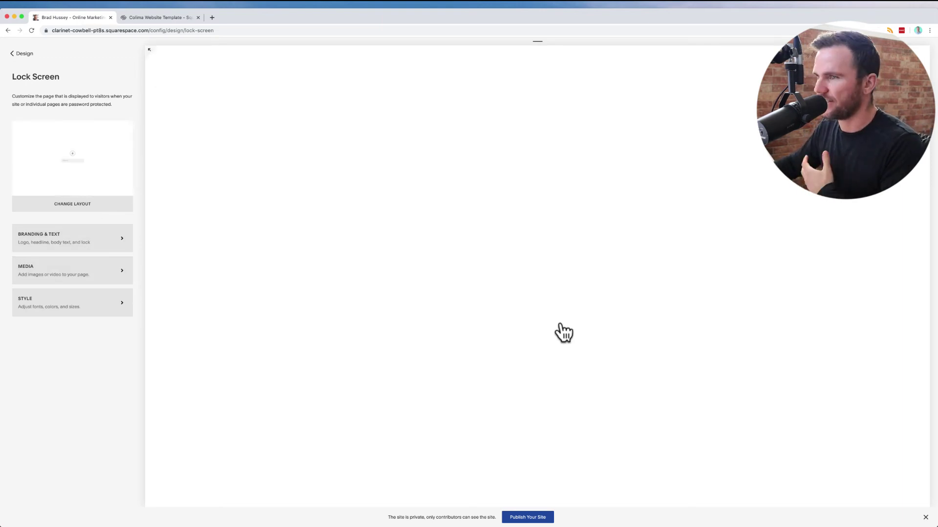
pyautogui.click(23, 54)
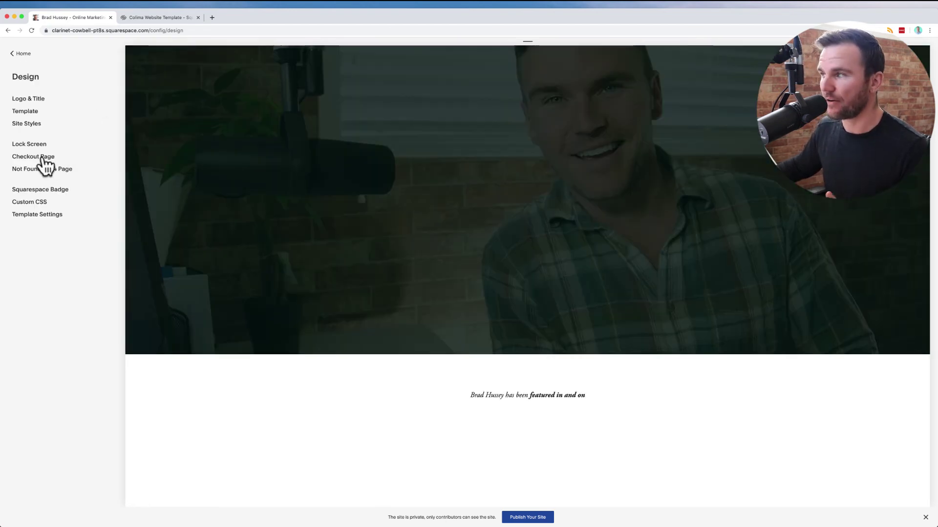
# Open the Checkout Page styles with their sample checkout preview, then go back to Design
pyautogui.click(42, 157)
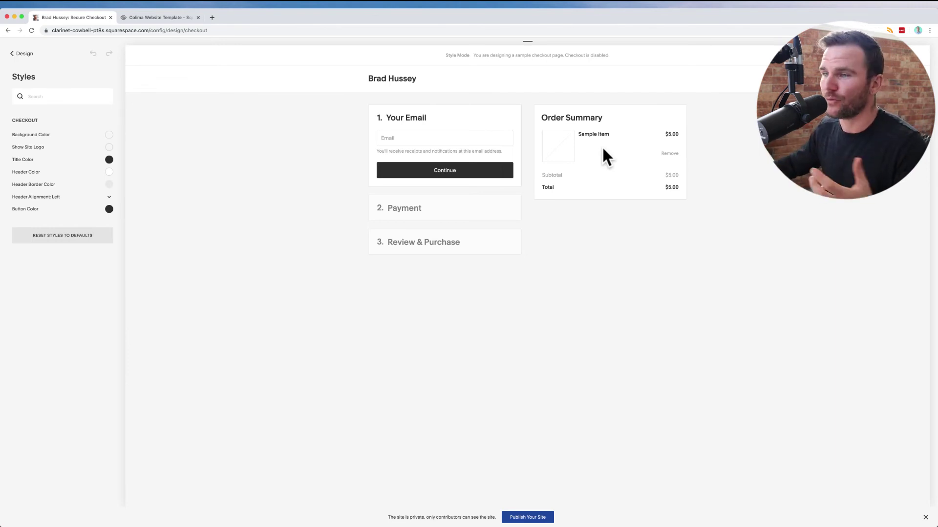
pyautogui.click(22, 54)
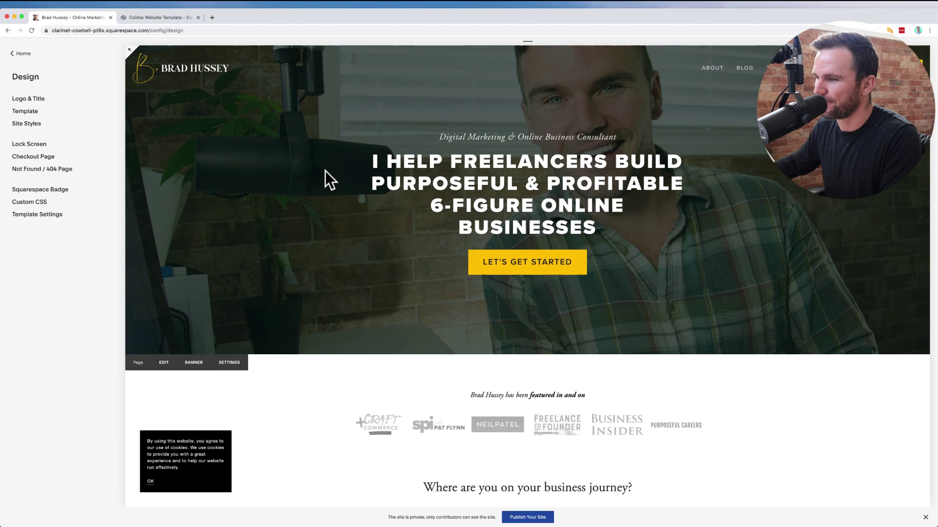
# Click within the consulting site's home page preview beside the Design settings
pyautogui.click(368, 264)
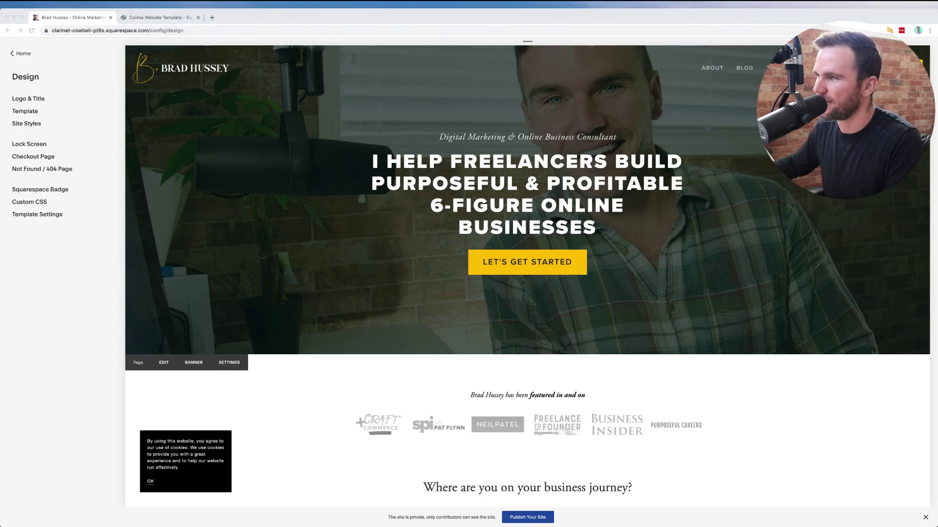